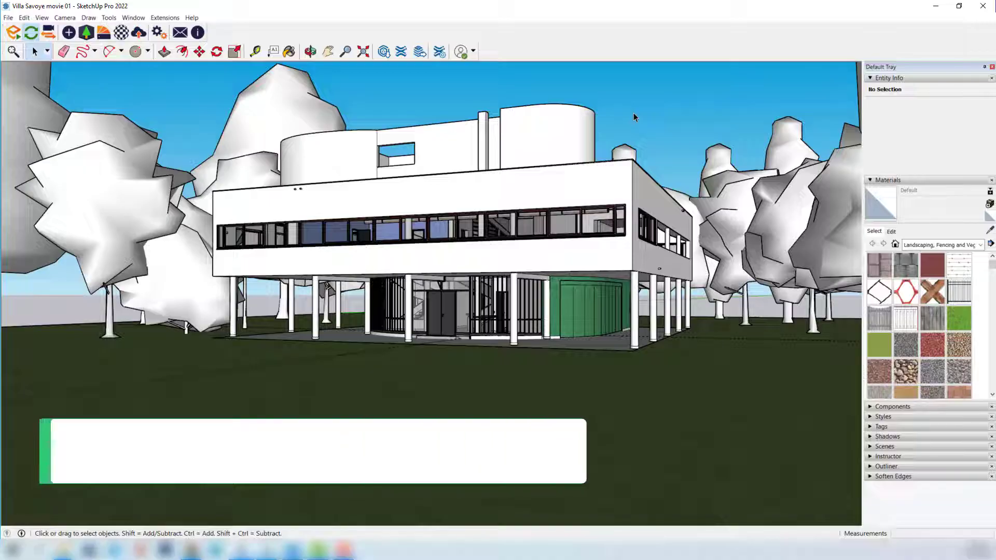
Start the Enscape live render of the villa, enlarge its window and open the Video Editor.
click(13, 32)
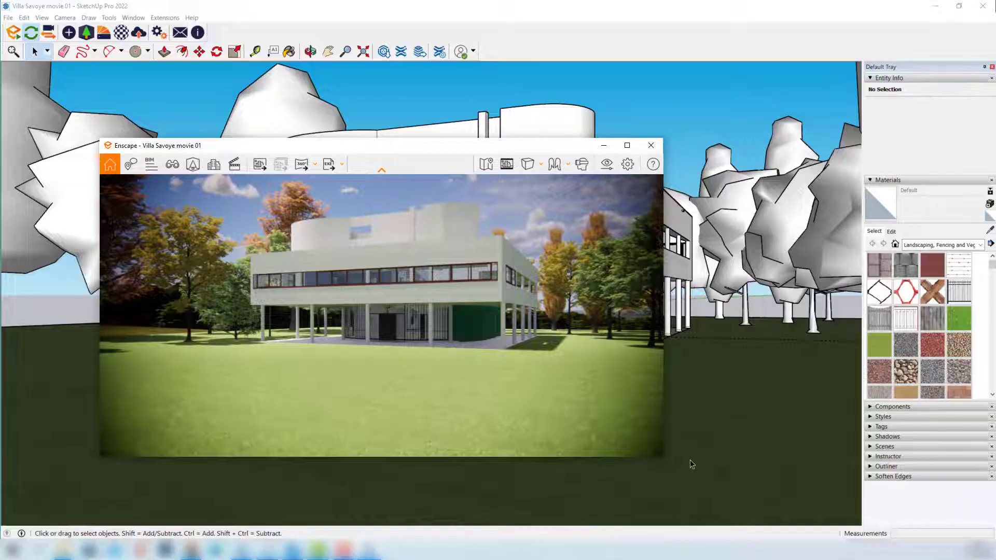
drag(663, 458, 836, 513)
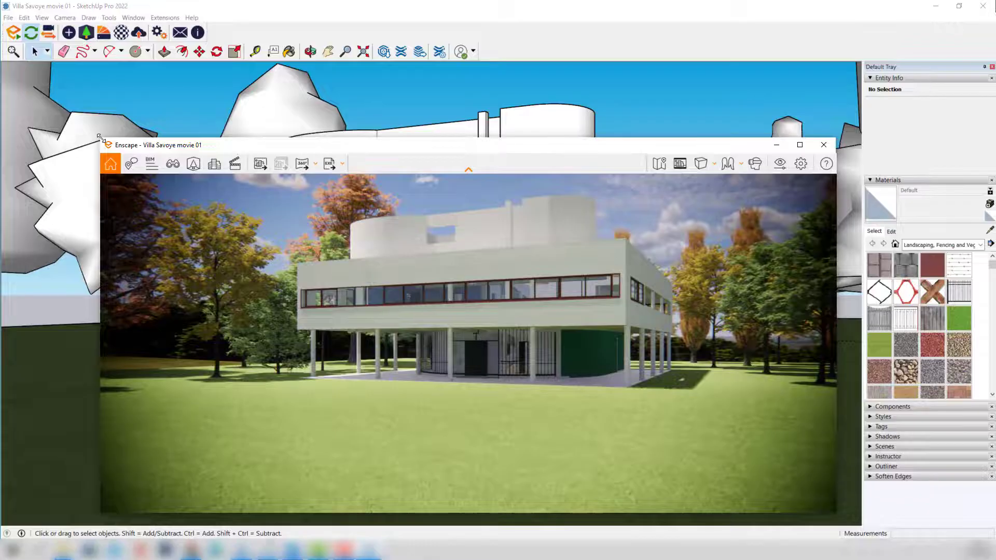
drag(99, 137, 24, 49)
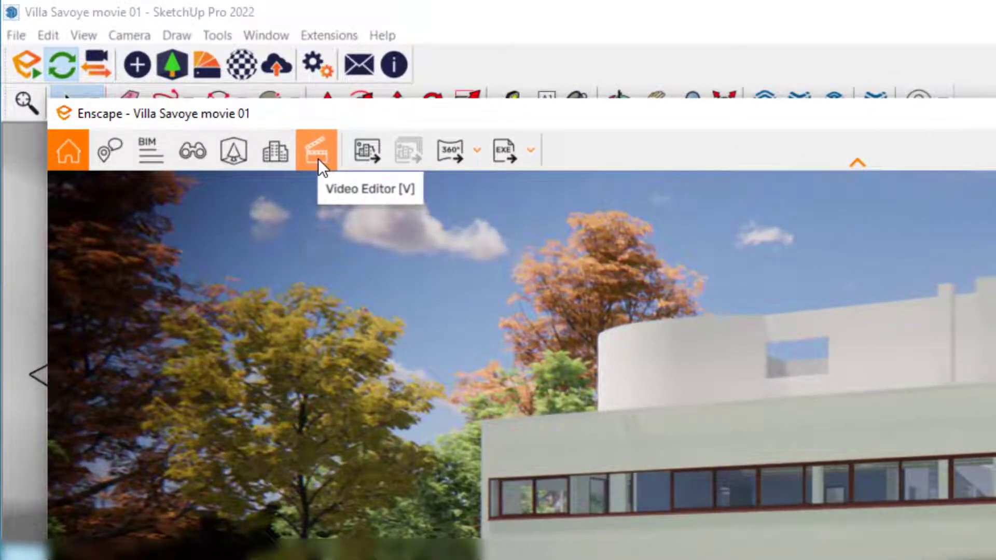
key(v)
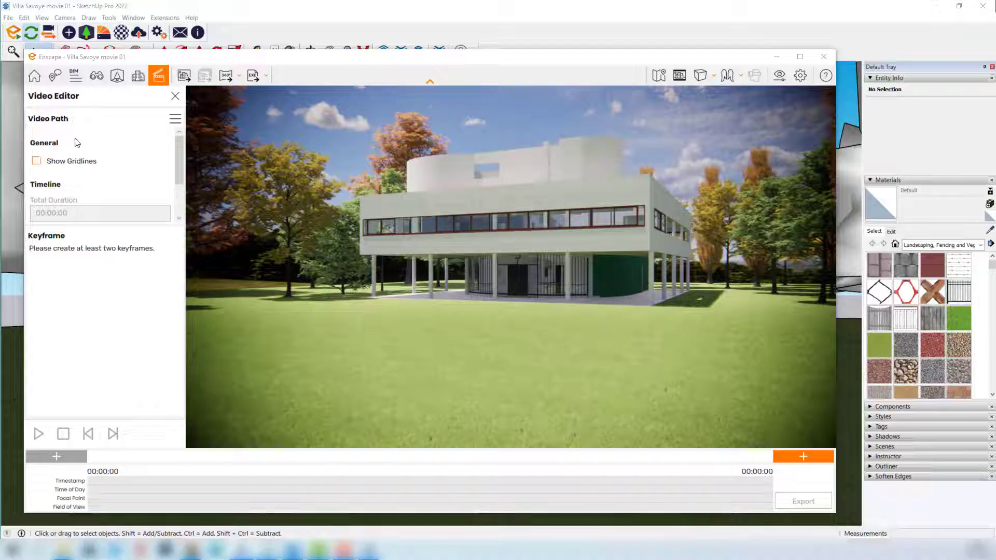
Show the gridlines over the render and hide them again, and look through the video path settings.
click(36, 161)
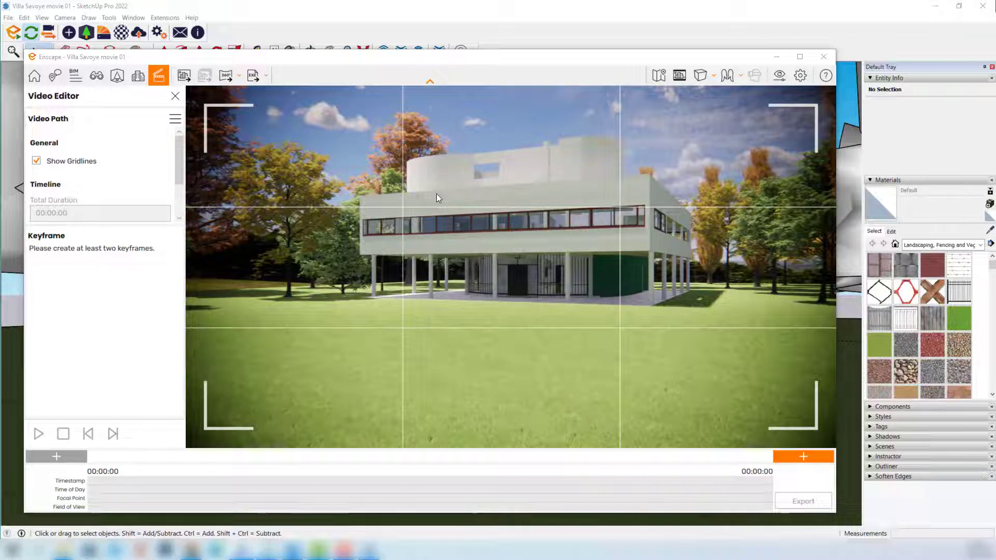
click(36, 161)
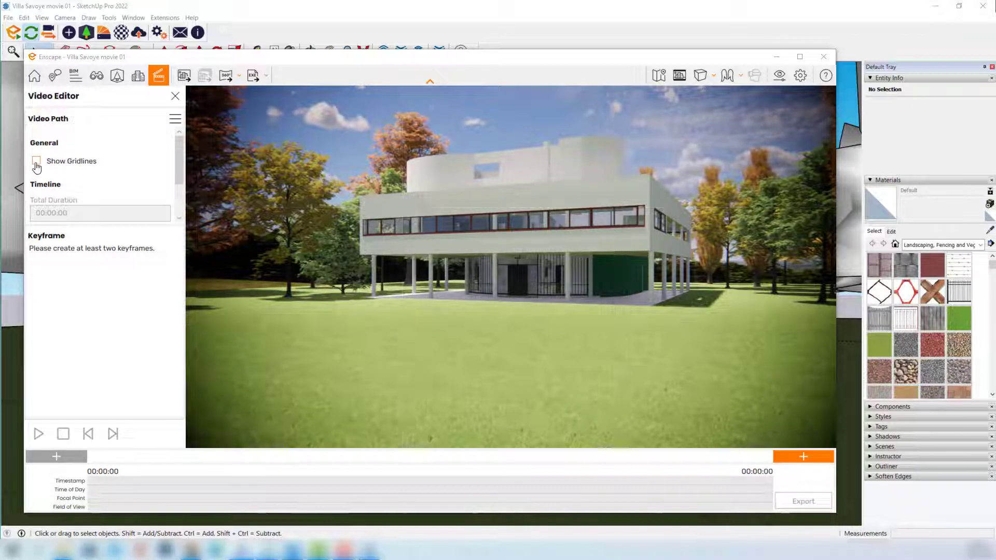
scroll(180, 156, down, 1)
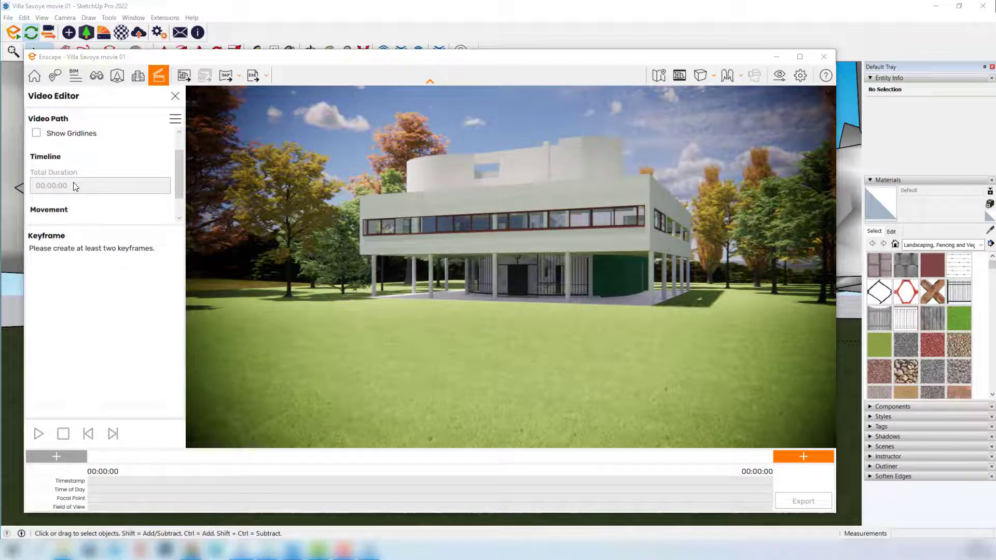
scroll(77, 188, down, 1)
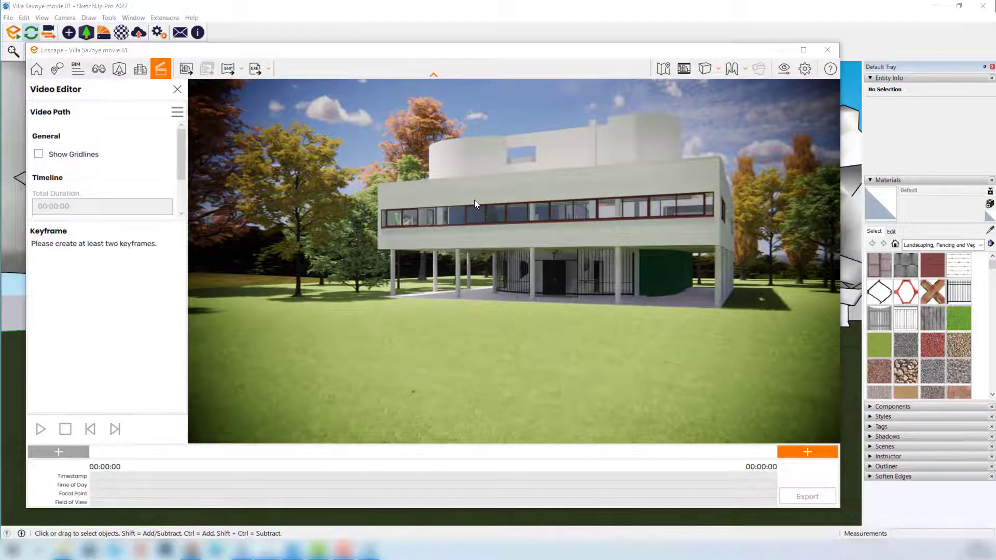
Frame the villa's whole front facade from the lawn in Walk Mode and add this view as the first keyframe.
key(space)
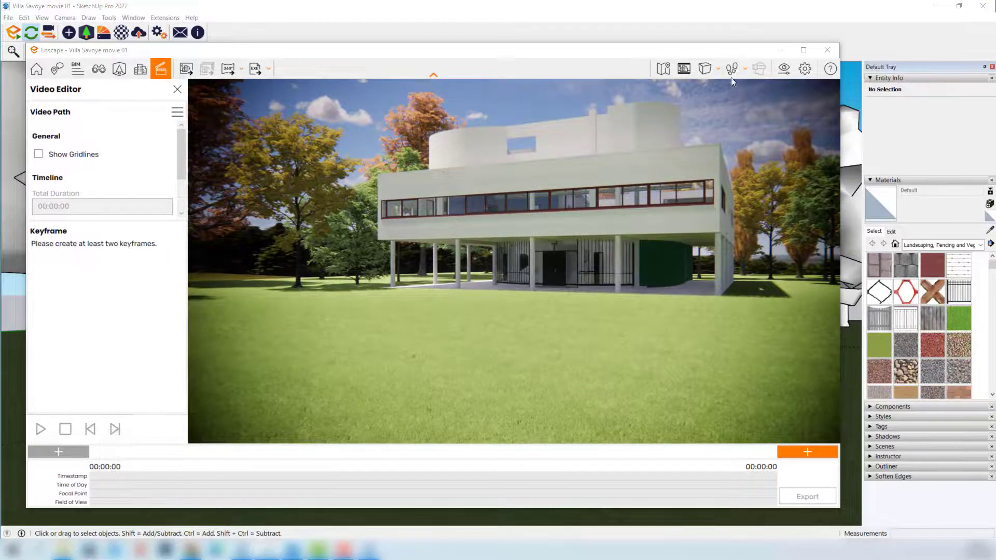
click(742, 71)
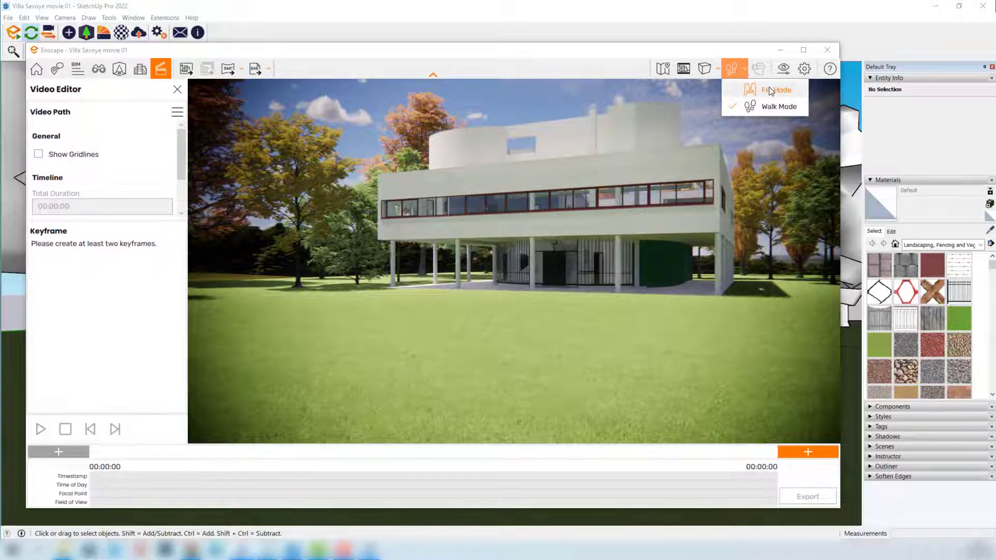
click(578, 216)
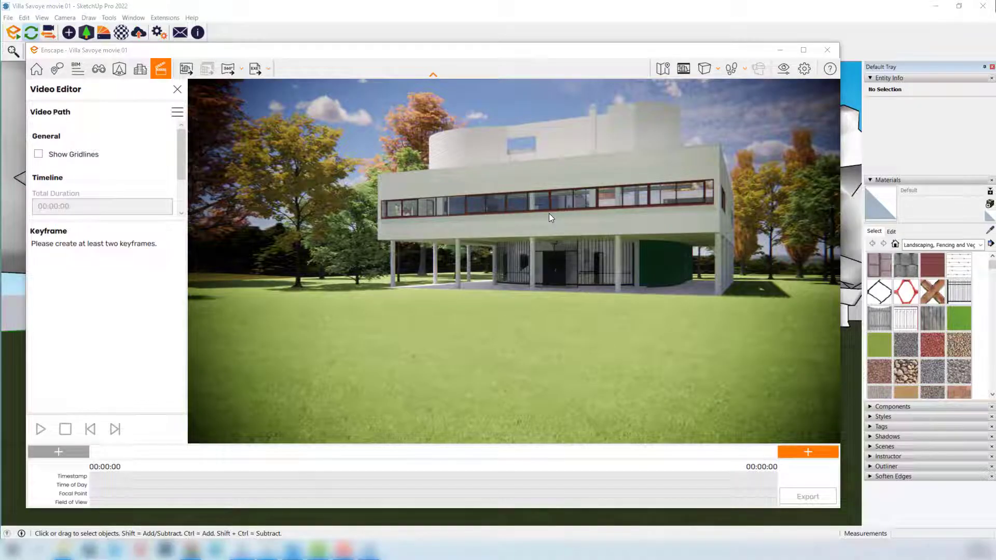
drag(554, 234, 558, 205)
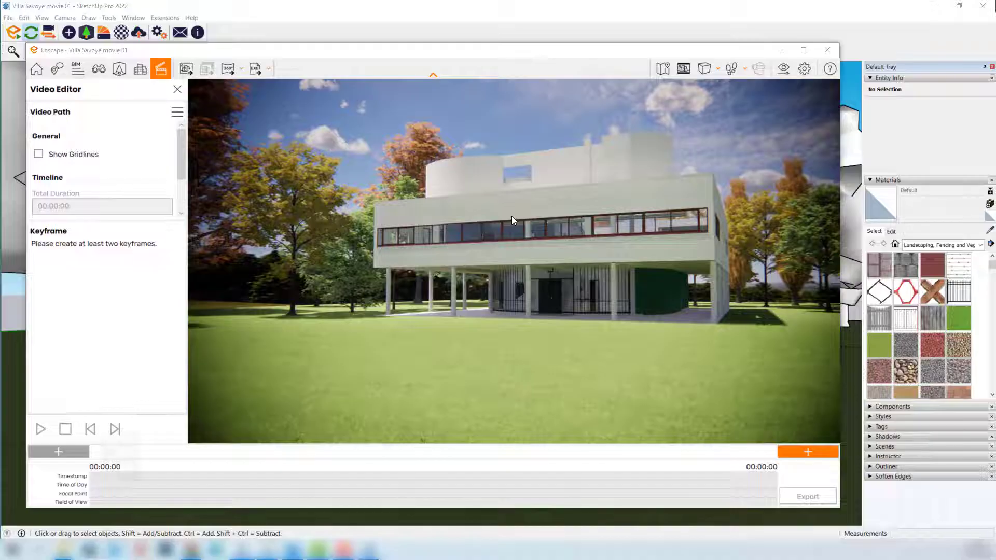
key(k)
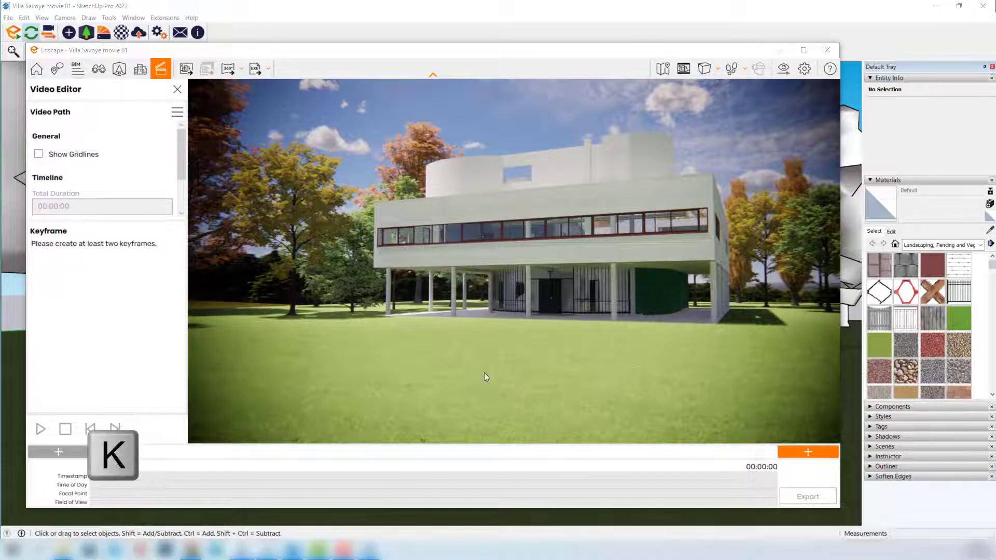
click(67, 454)
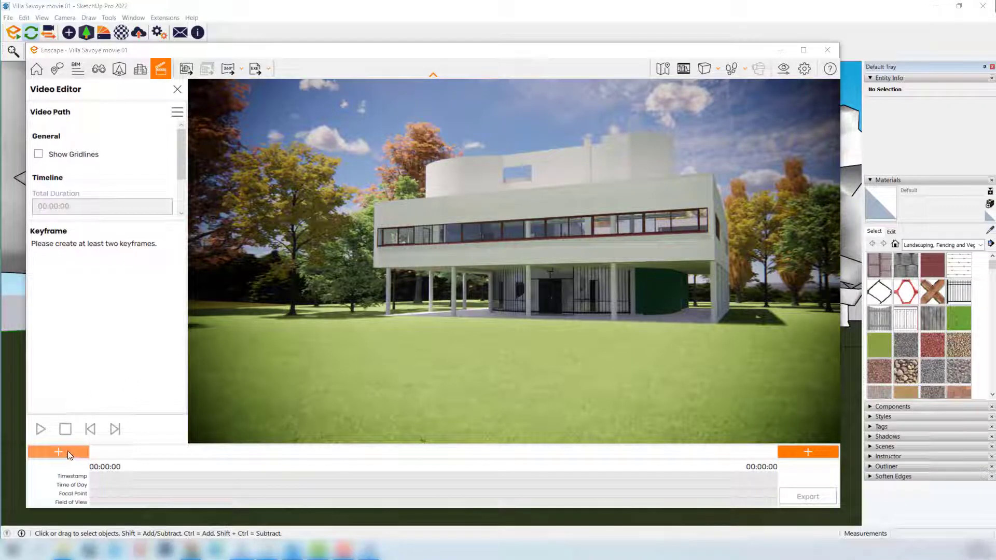
click(67, 453)
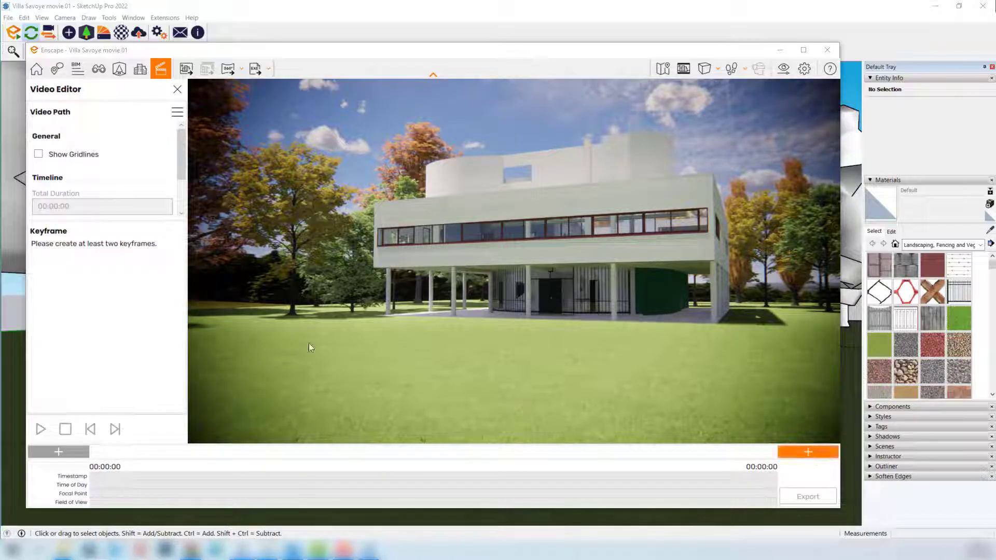
click(812, 452)
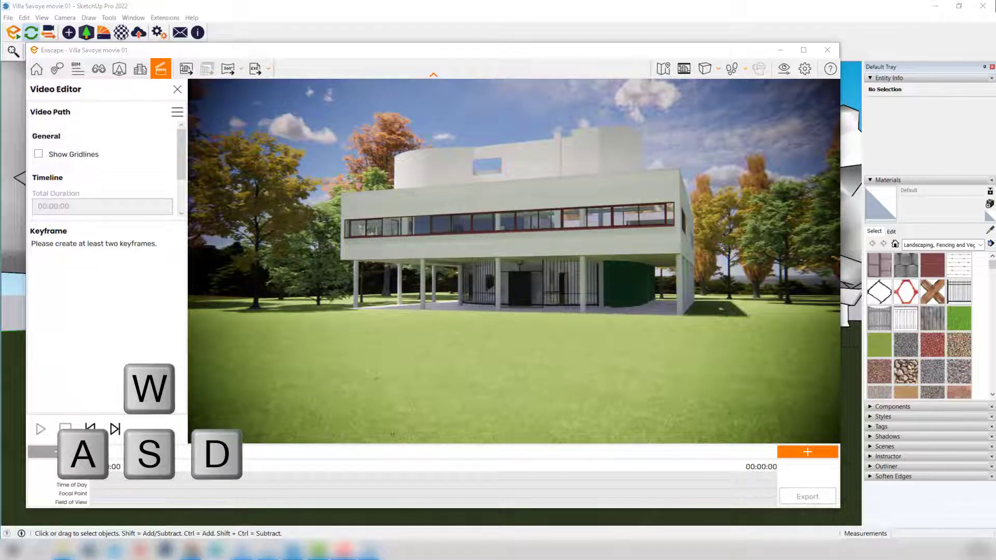
Move the camera across the lawn up to the dark entrance door and add this view as the closing keyframe.
key(w)
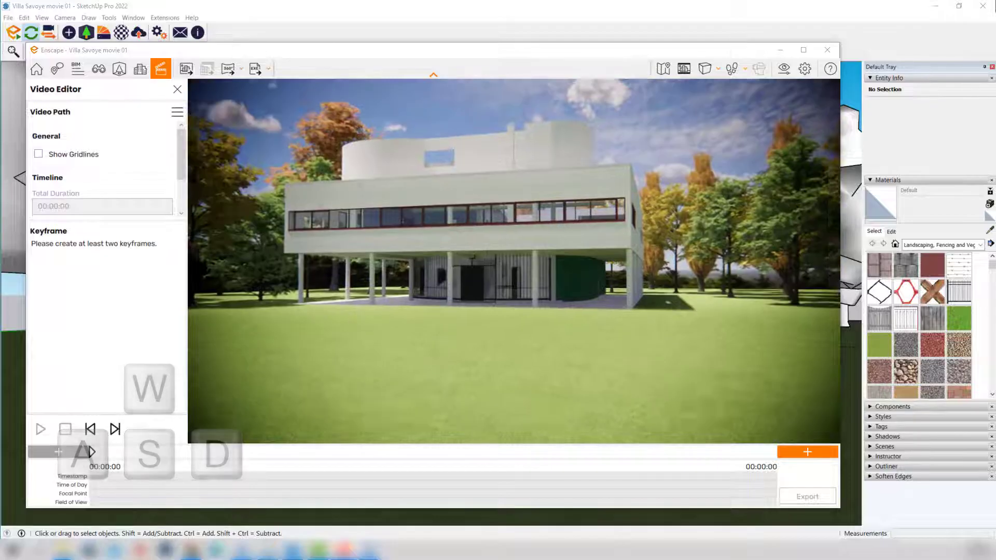
key(w)
key(w)
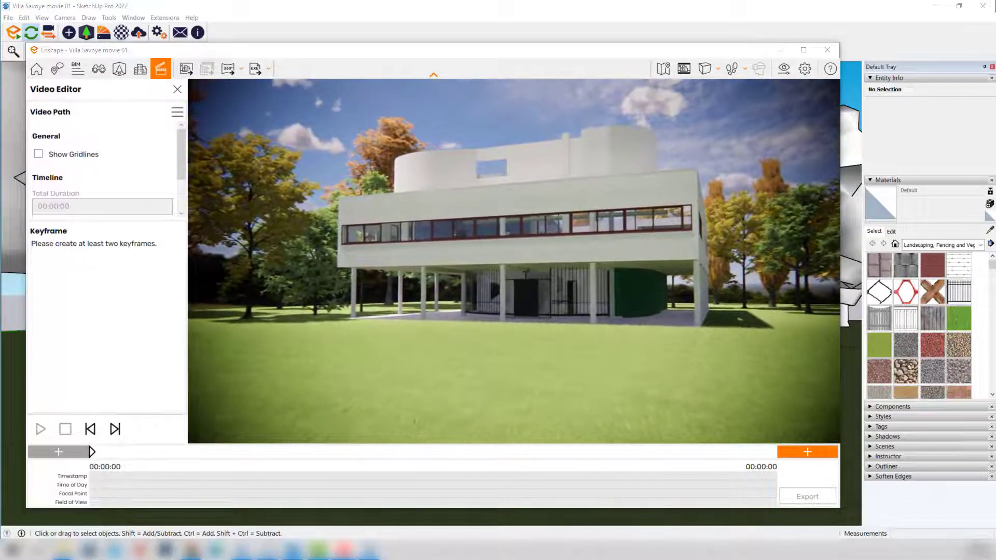
key(w)
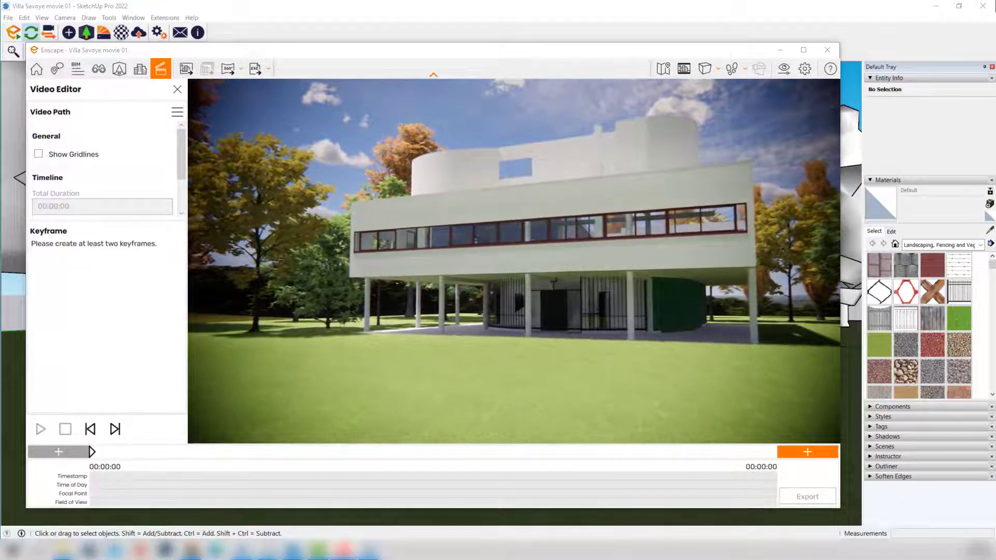
key(w)
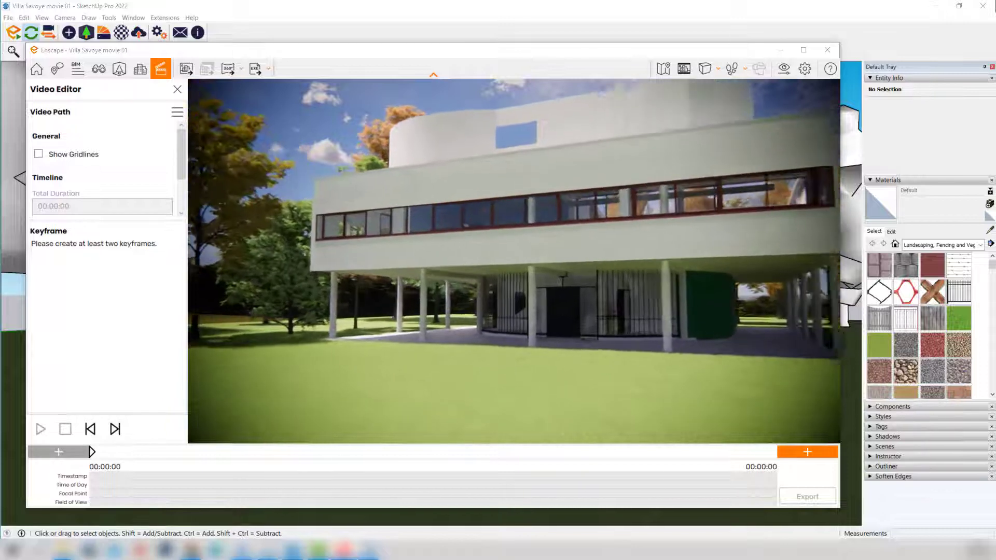
key(w)
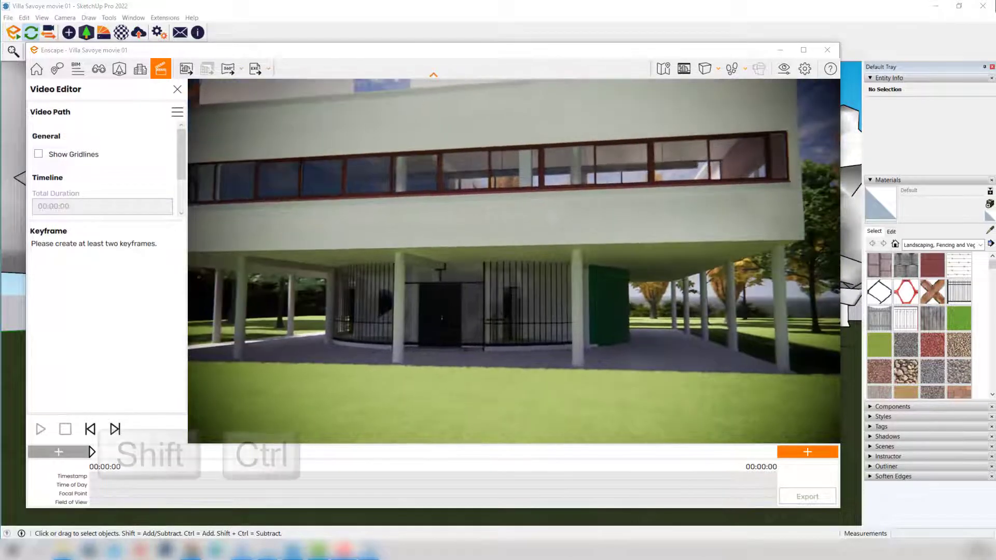
key(w)
drag(599, 216, 599, 158)
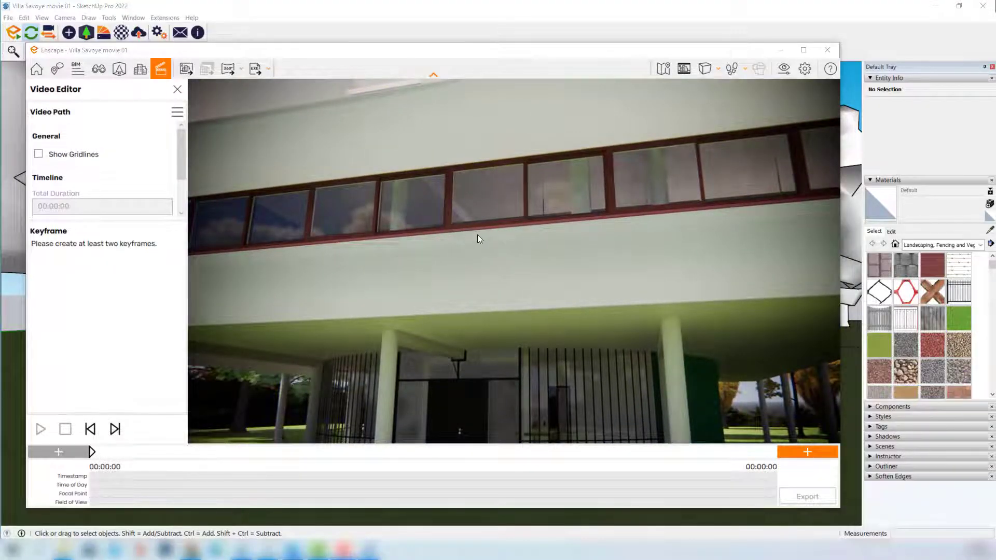
key(space)
drag(474, 266, 410, 311)
key(space)
key(w)
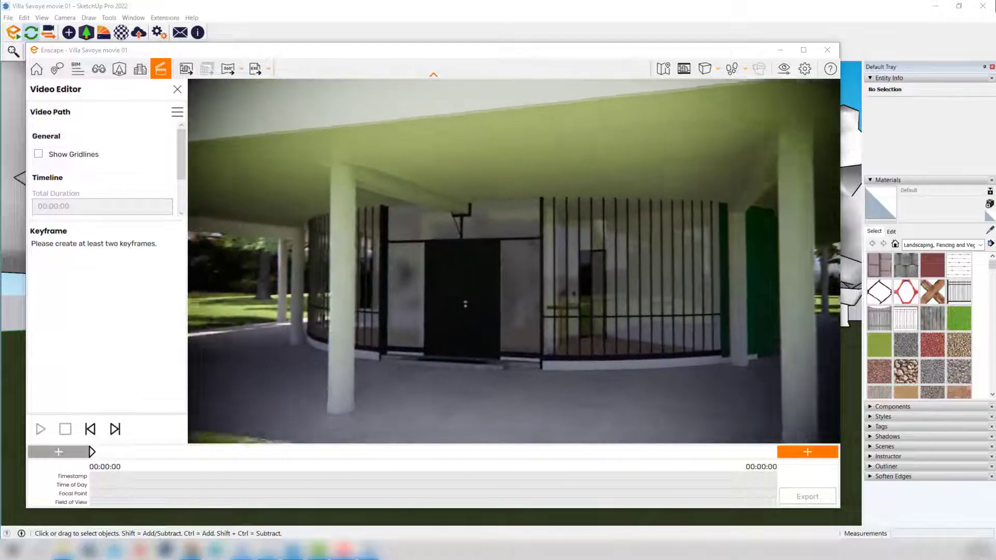
drag(555, 233, 515, 225)
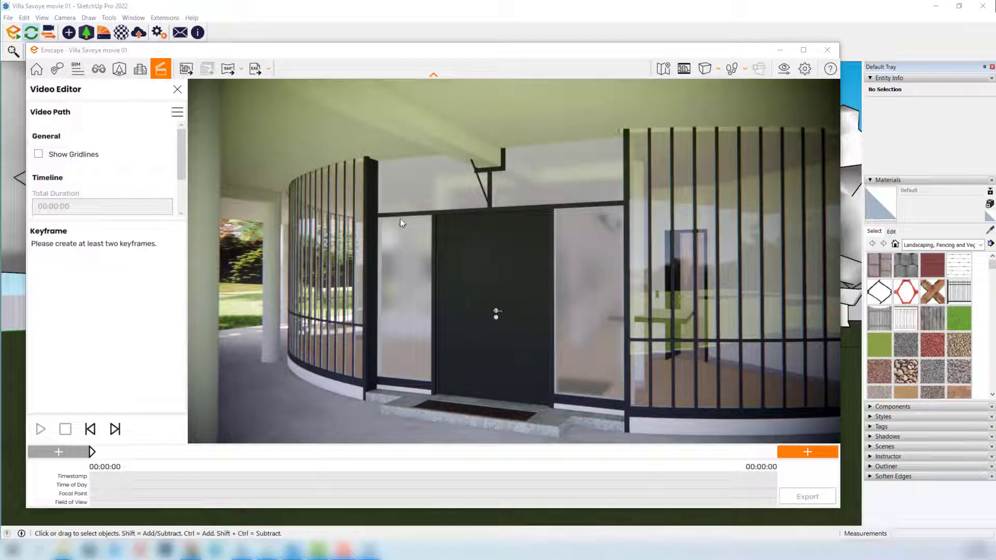
click(802, 454)
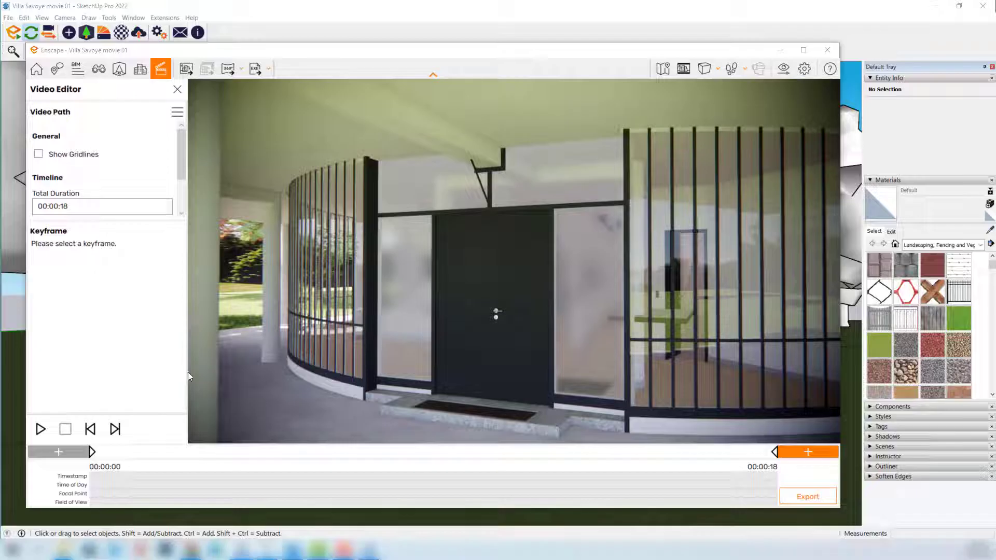
Check the camera views of the first and last keyframes and play a preview of the video path.
click(92, 452)
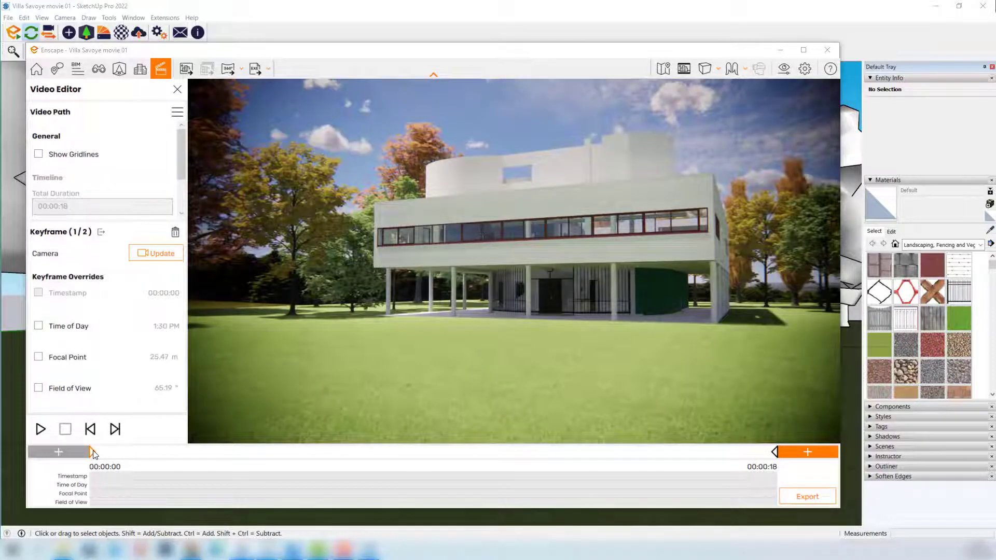
click(775, 453)
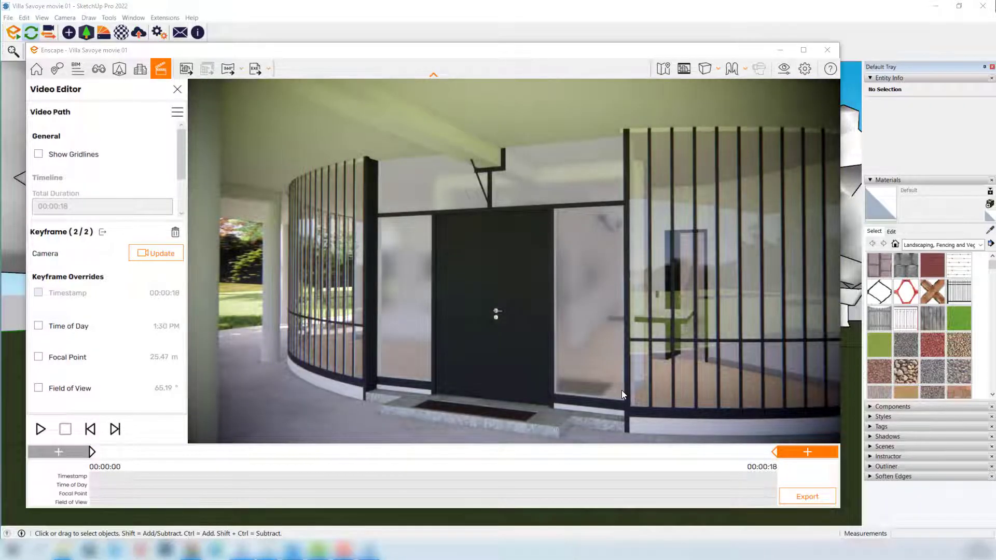
click(40, 429)
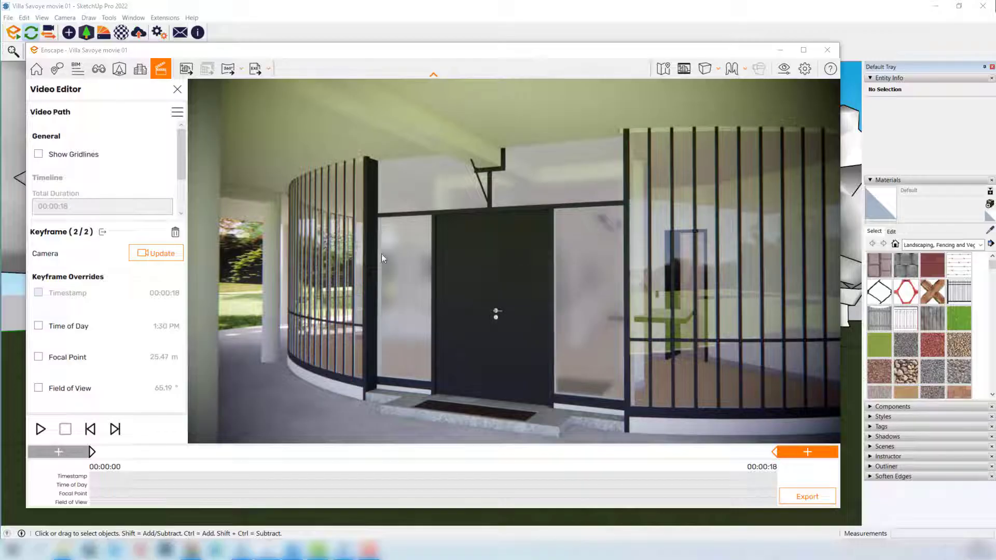
Turn the camera from the door, move along the colonnade past the green wall and append a third keyframe facing the trees.
drag(539, 270, 609, 285)
drag(538, 270, 768, 268)
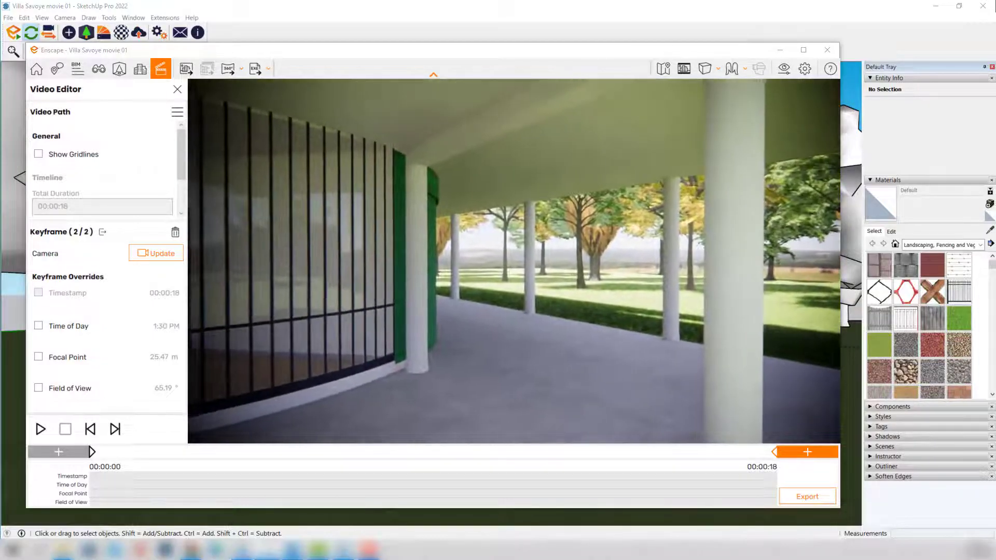
key(w)
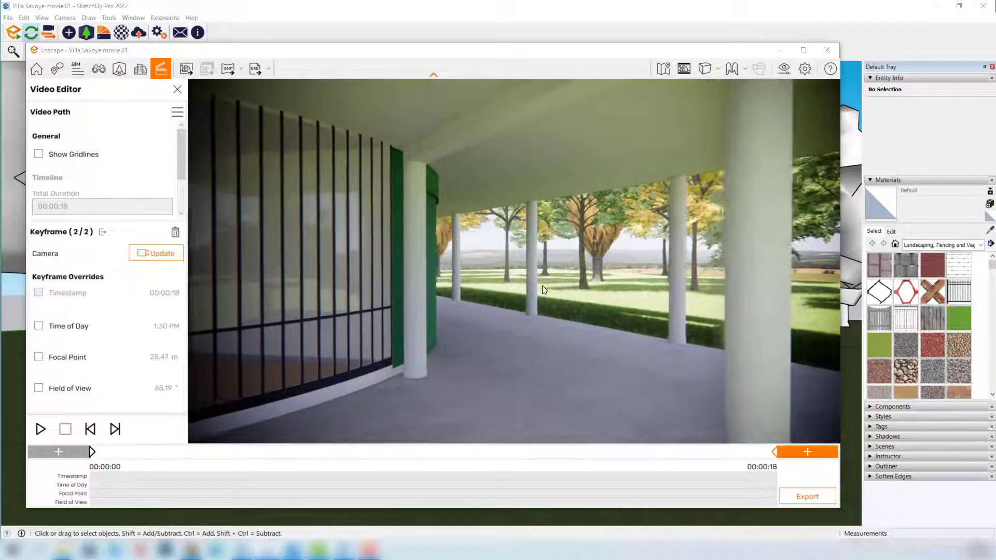
drag(540, 269, 570, 319)
key(w)
key(w)
key(w)
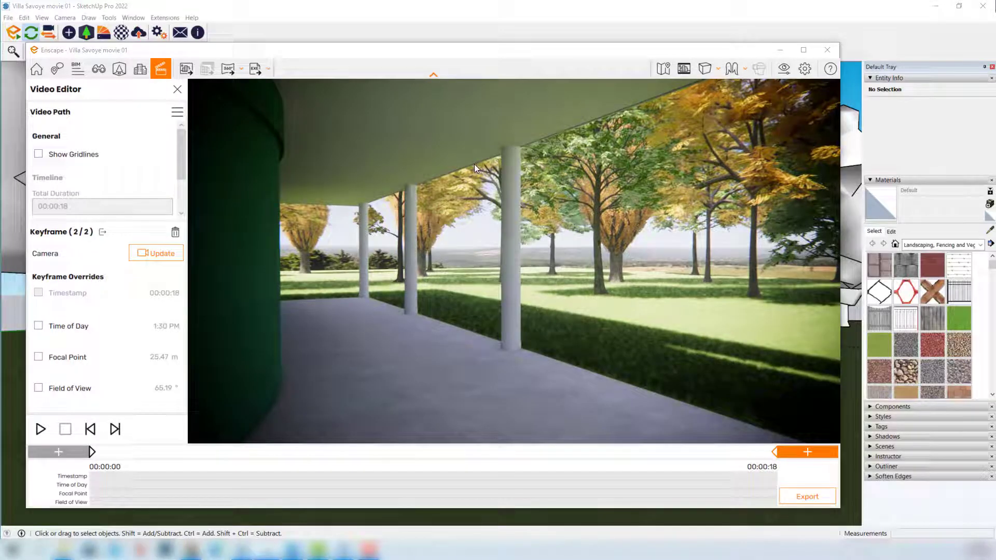
click(813, 455)
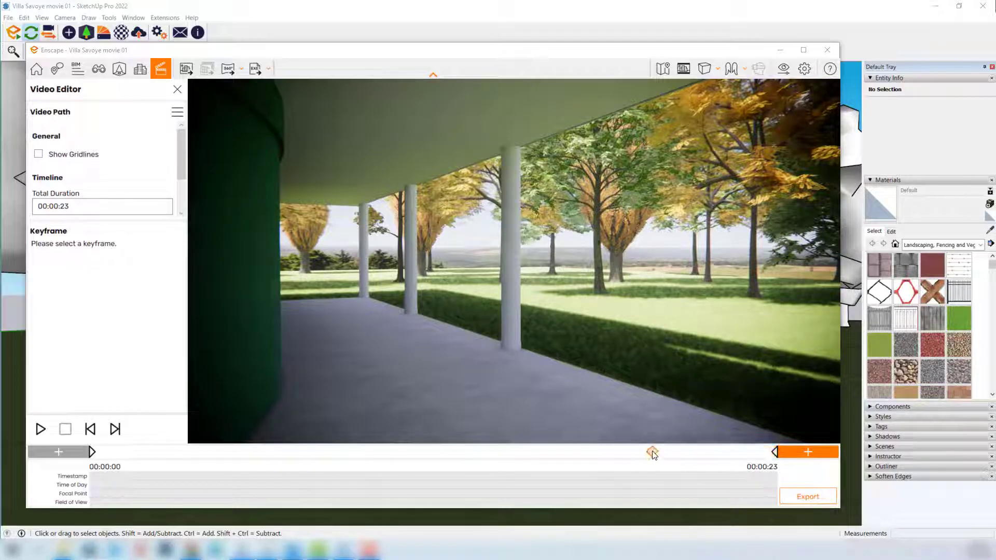
Review the camera views of all three keyframes, from the facade to the door and the colonnade.
click(92, 452)
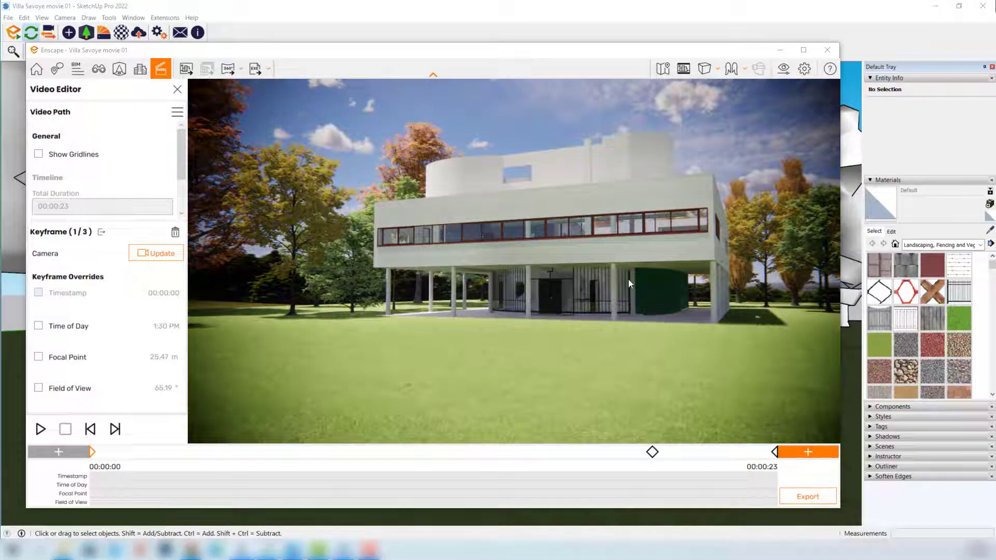
click(652, 453)
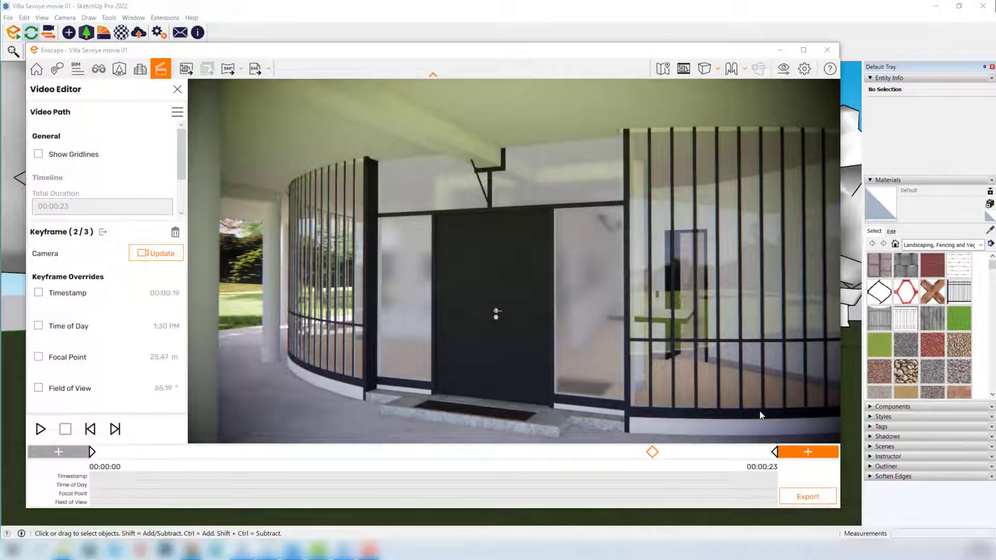
click(775, 452)
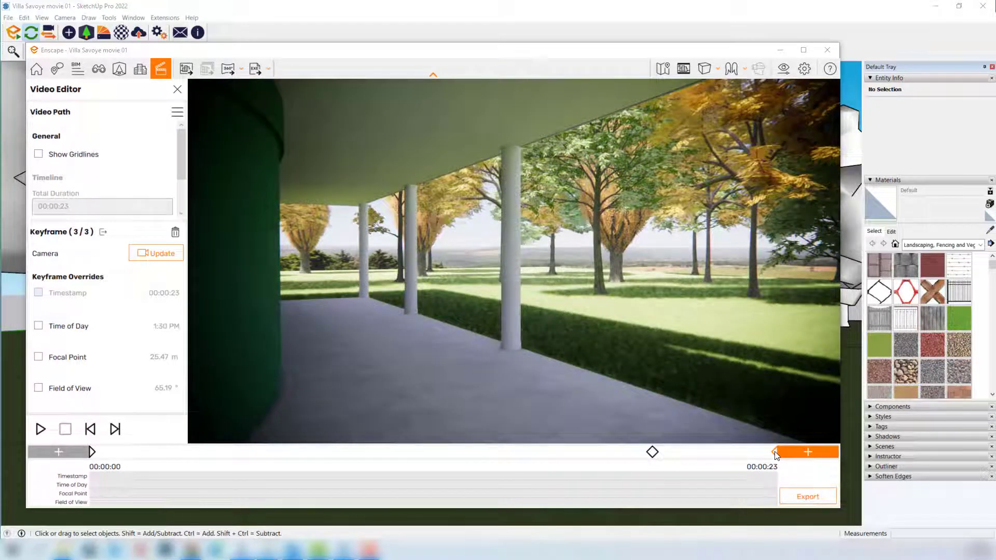
Play a preview of the video path and step through the camera views of all three keyframes.
click(40, 429)
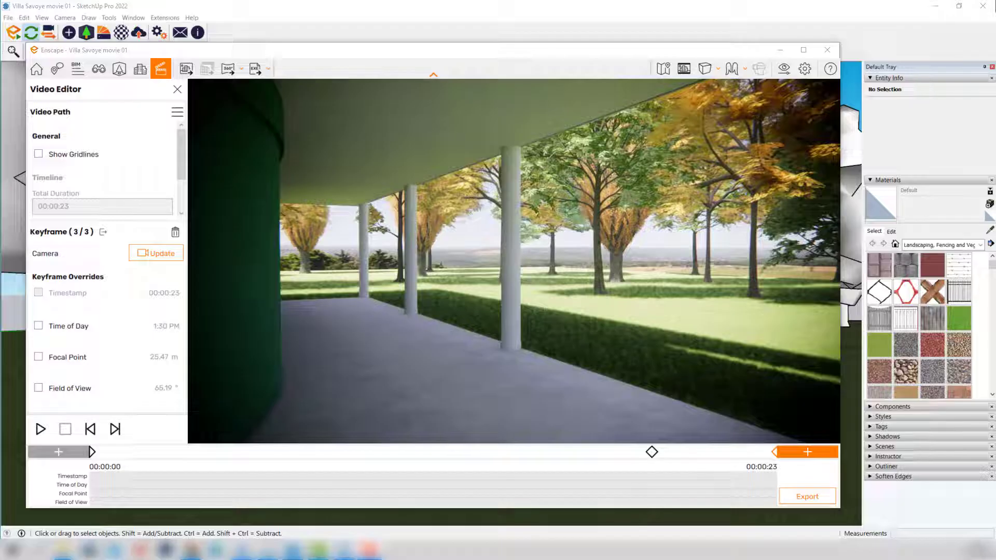
click(91, 451)
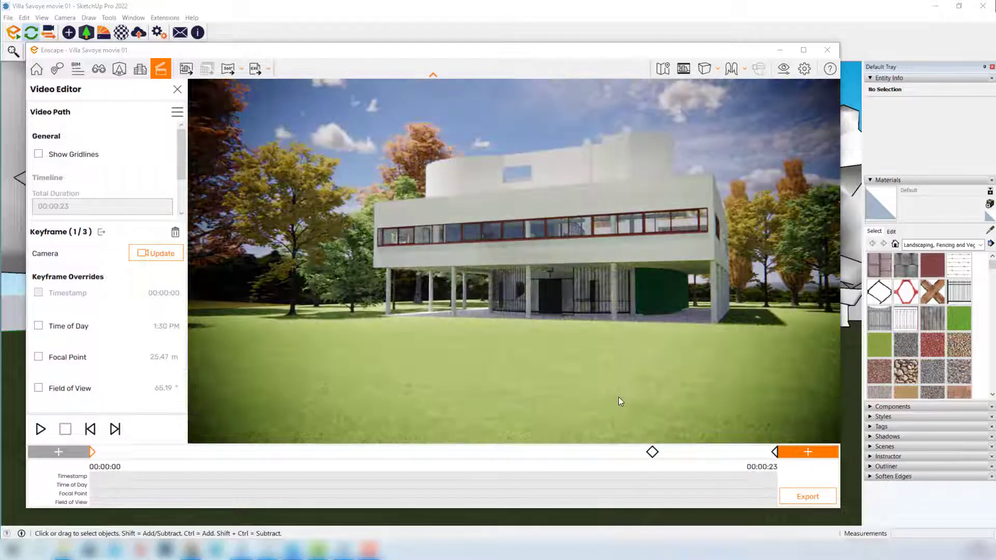
click(653, 452)
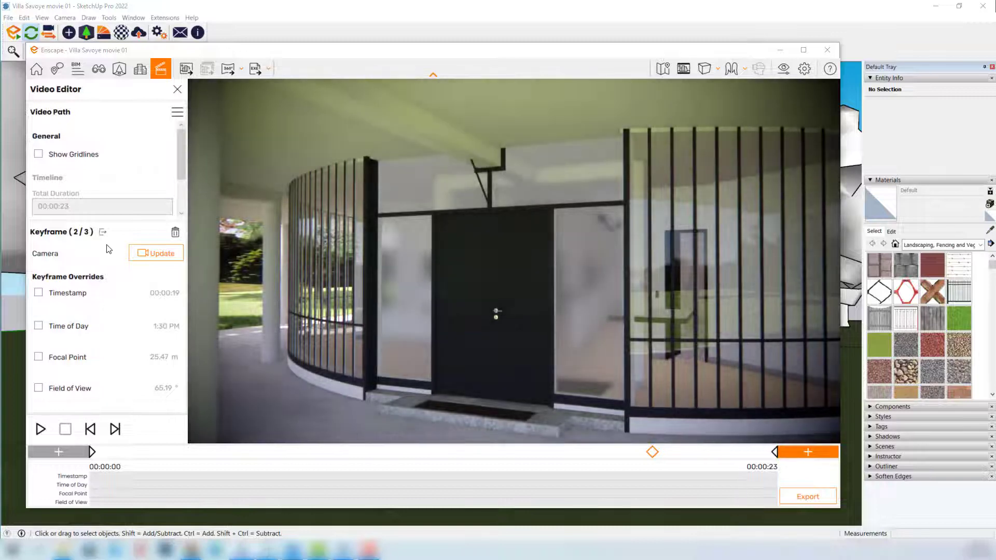
click(116, 431)
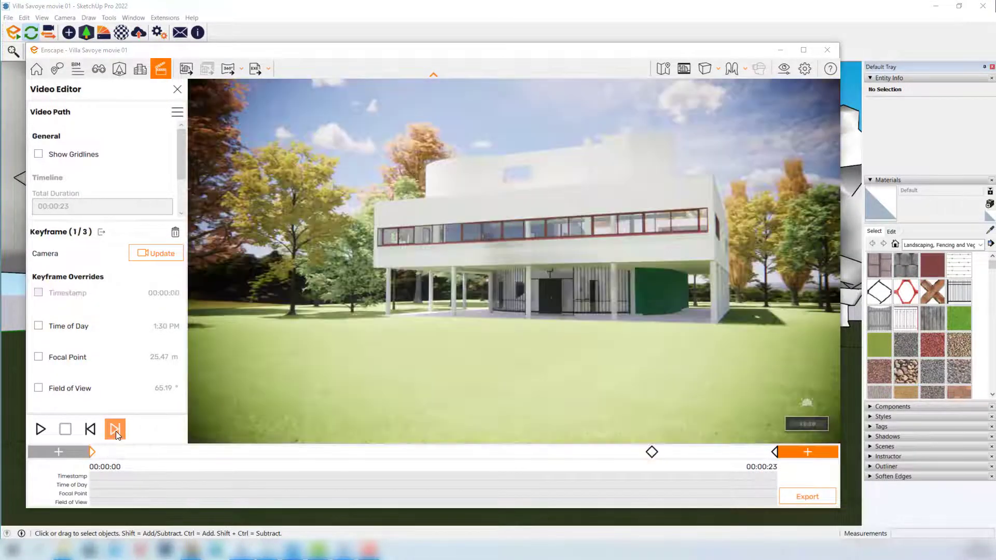
click(113, 430)
click(113, 430)
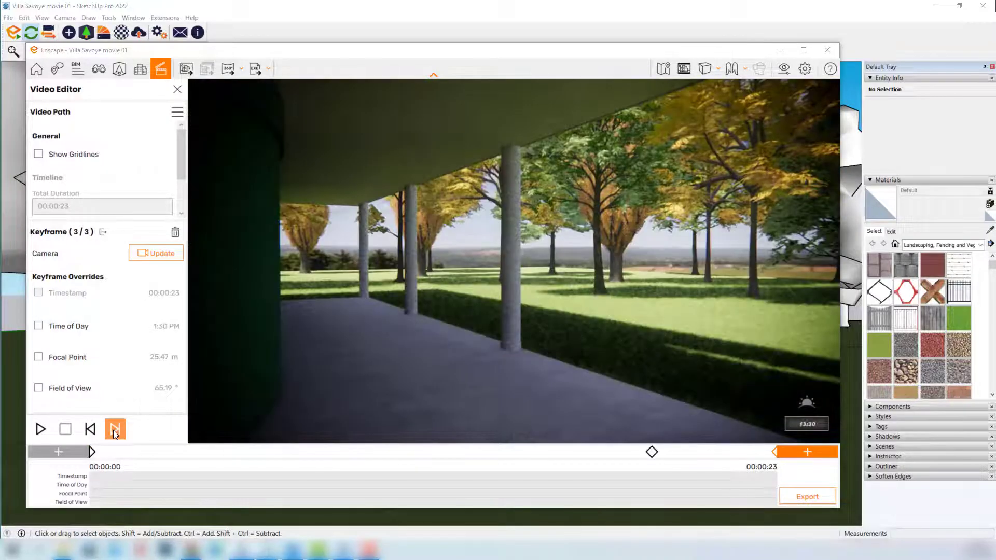
click(93, 453)
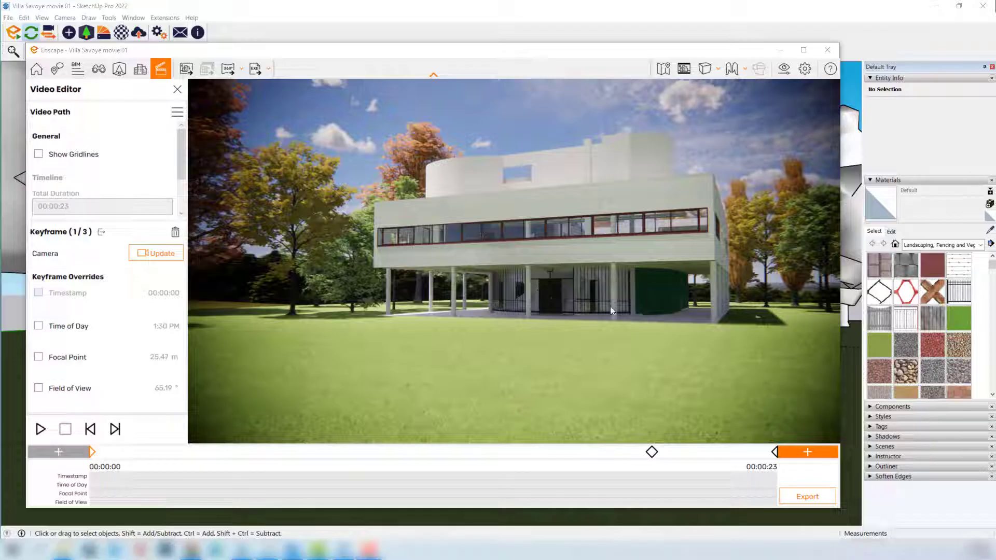
Pull the second keyframe's camera back from the entrance door onto the lawn and update the keyframe with this view.
click(653, 453)
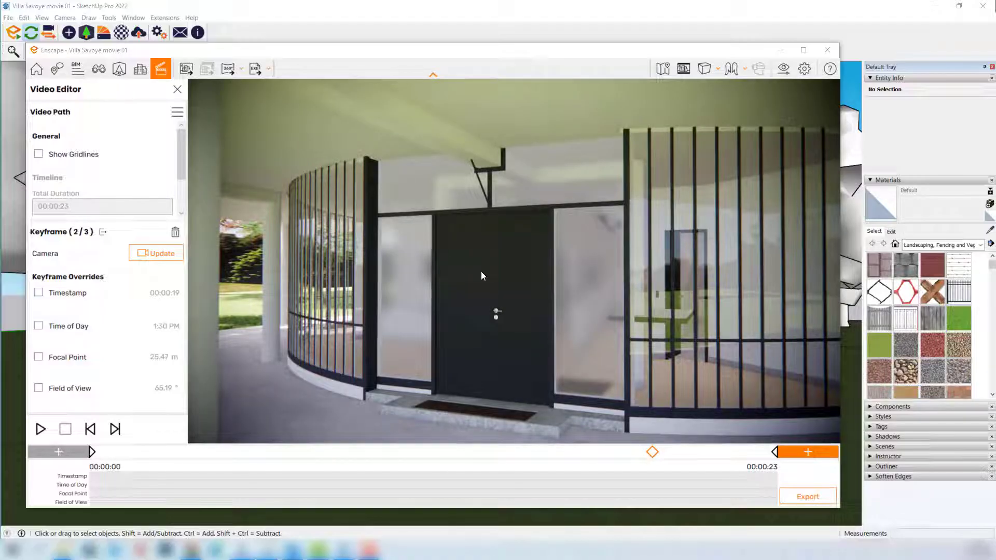
key(s)
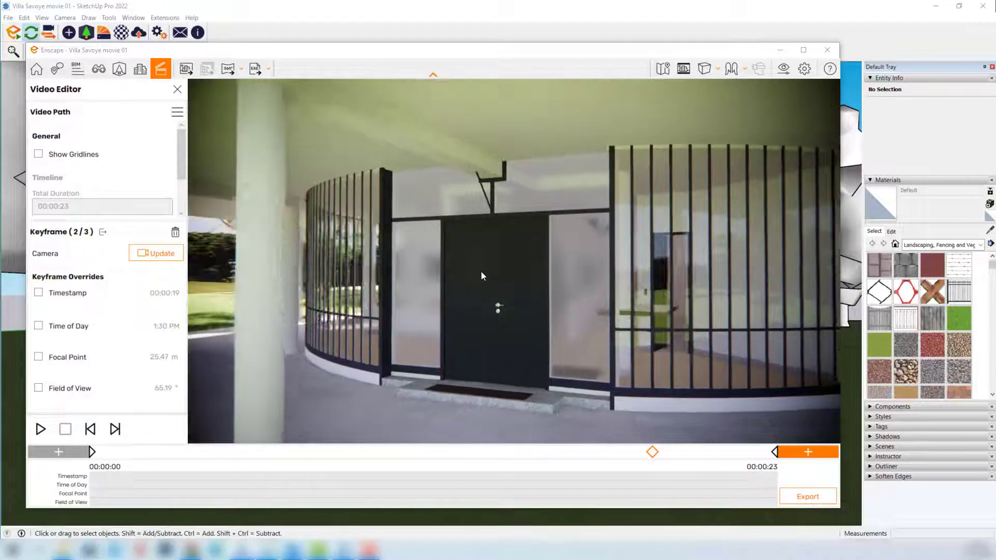
key(s)
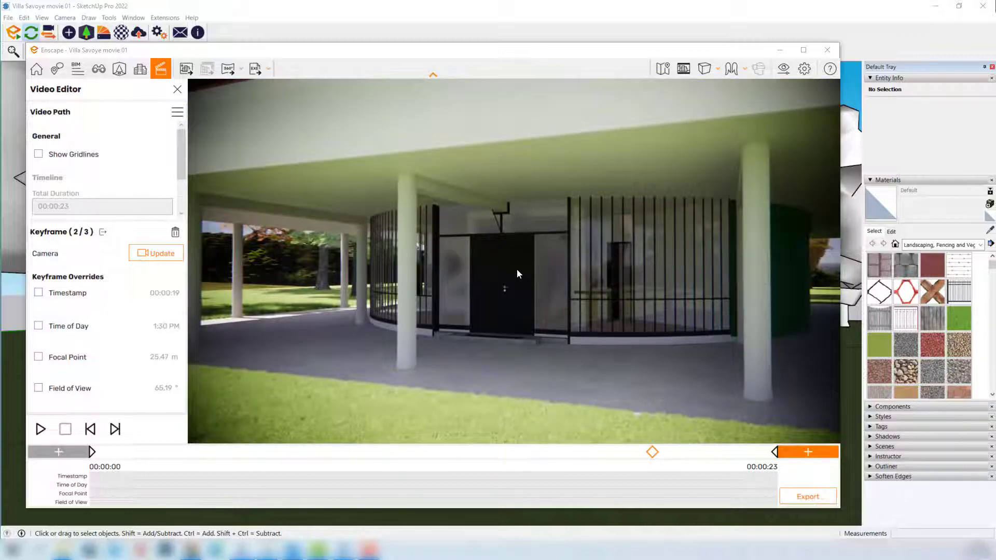
key(s)
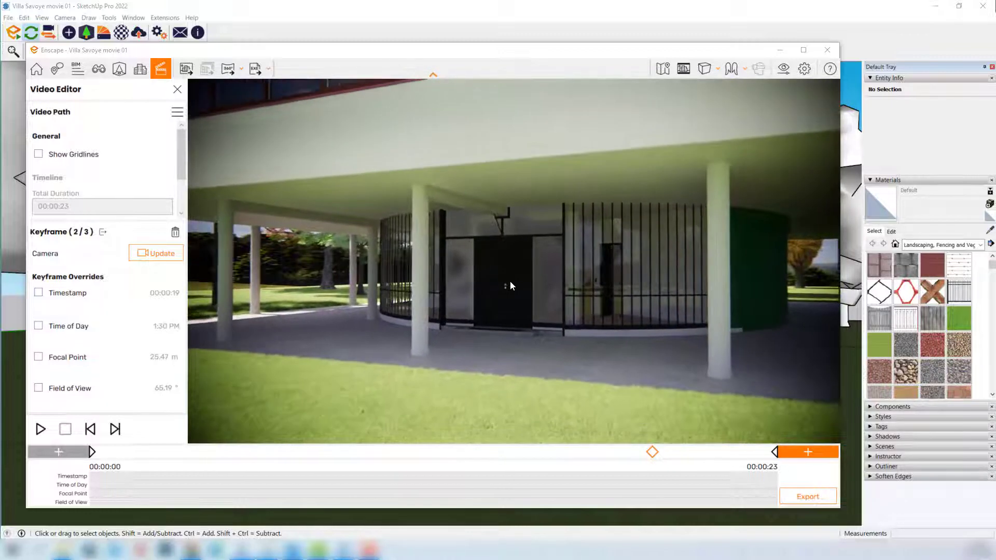
key(s)
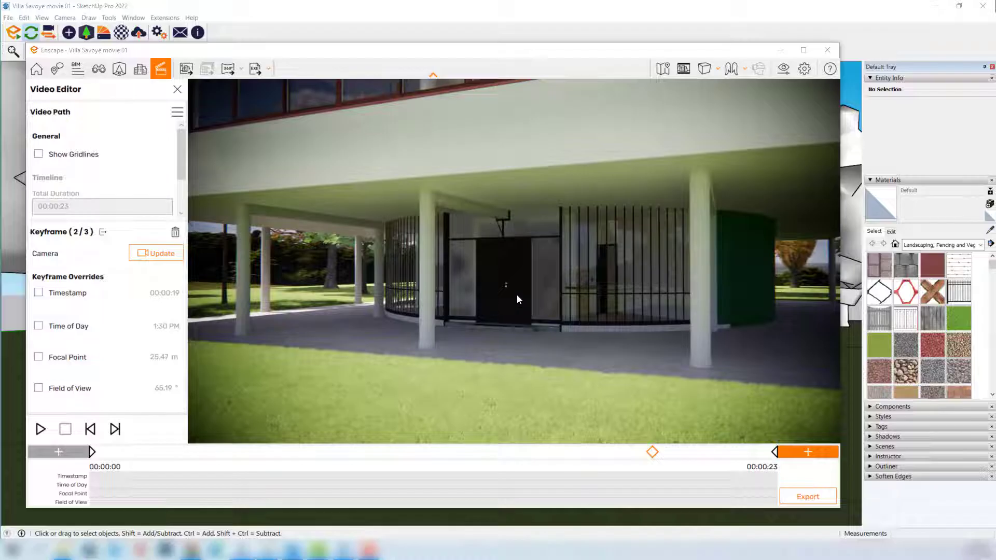
click(154, 254)
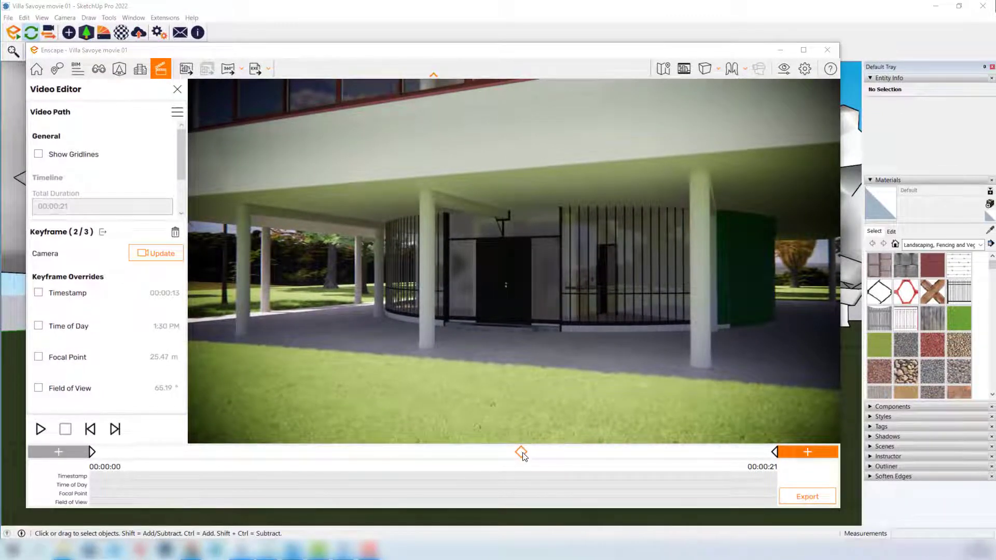
Preview the path from the first keyframe and look around the front facade from the lawn.
click(93, 452)
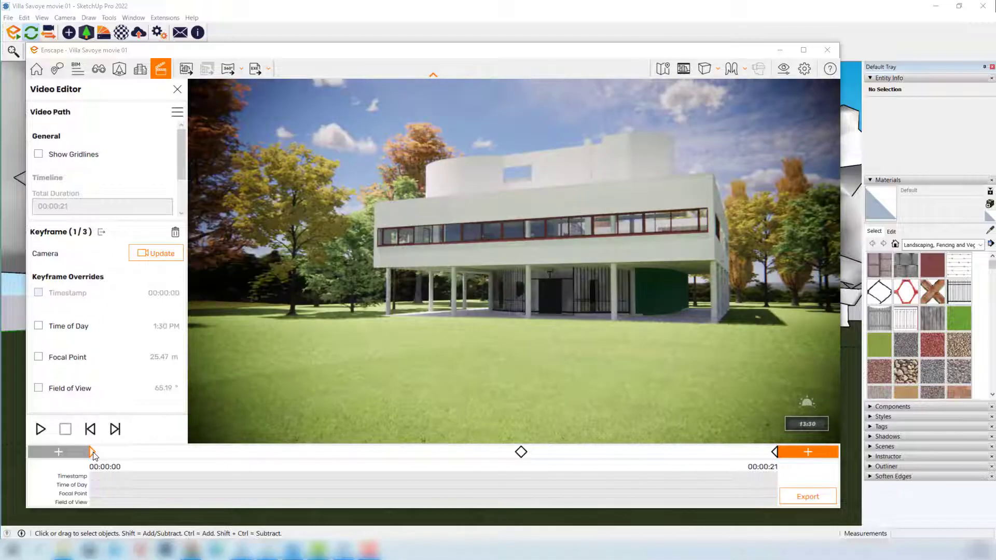
click(40, 430)
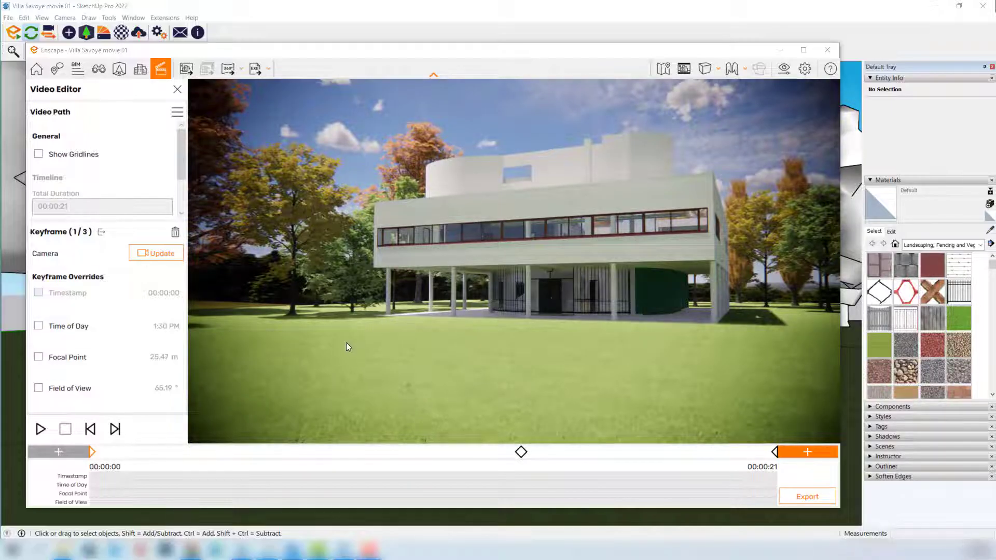
mouse_move(347, 343)
mouse_down()
mouse_move(270, 334)
mouse_move(329, 350)
mouse_up()
key(w)
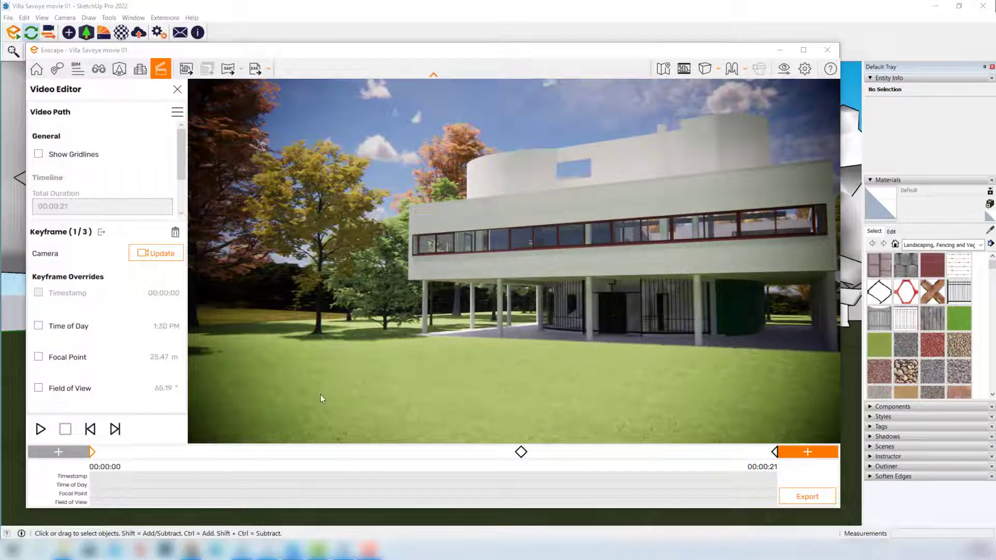
mouse_move(300, 449)
drag(499, 268, 591, 282)
drag(495, 327, 522, 270)
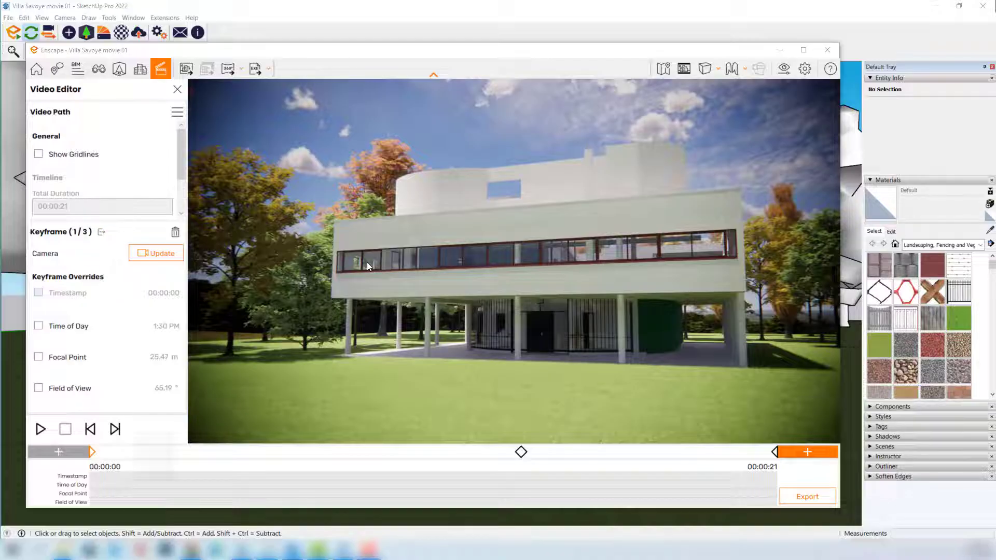
Examine the whole camera path from a raised viewpoint over the lawn and check the view of its first keyframe.
key(Escape)
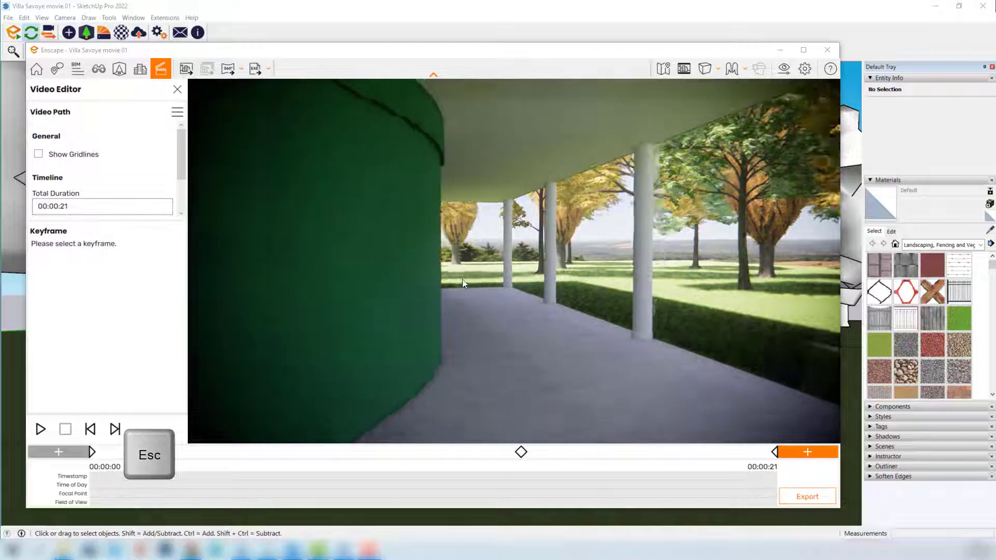
scroll(462, 281, down, 5)
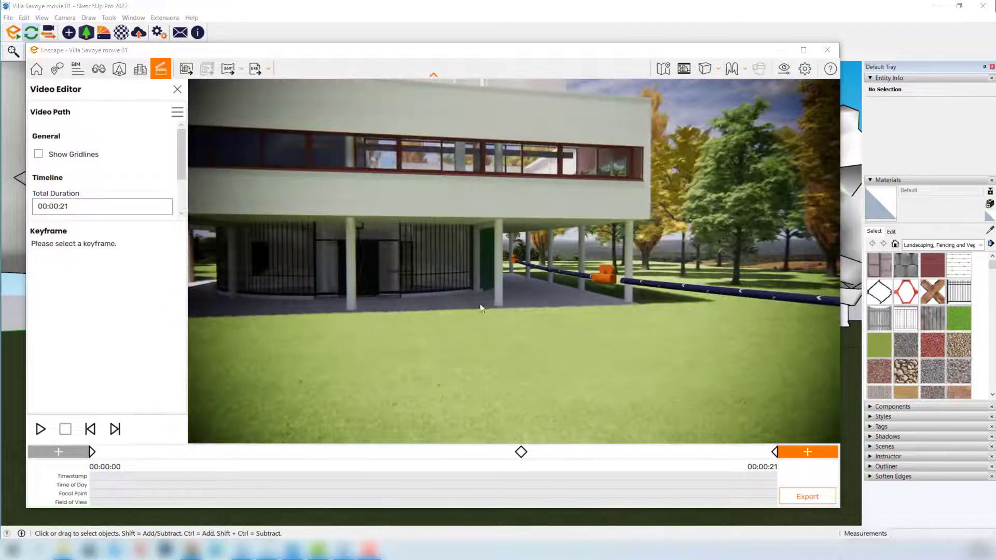
drag(480, 306, 521, 291)
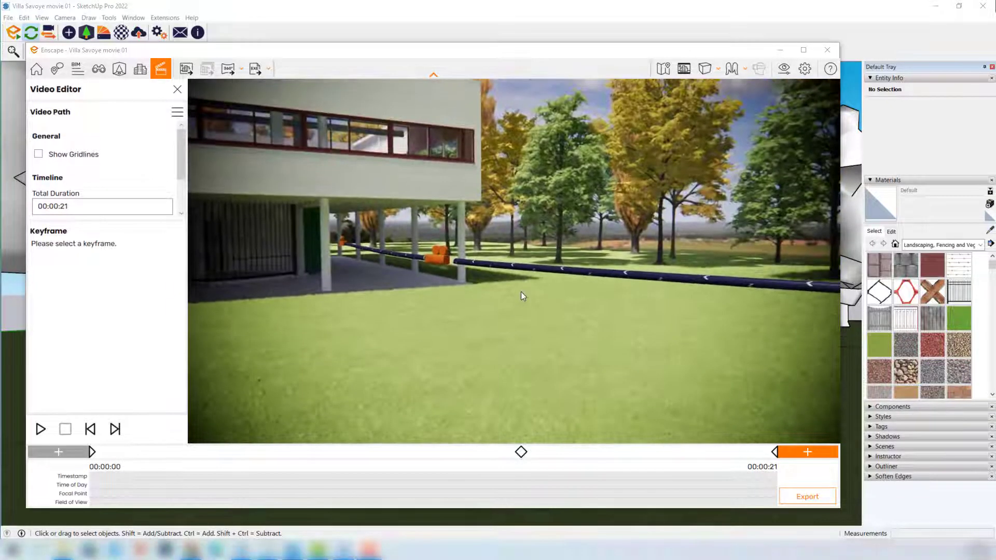
middle_drag(549, 279, 539, 289)
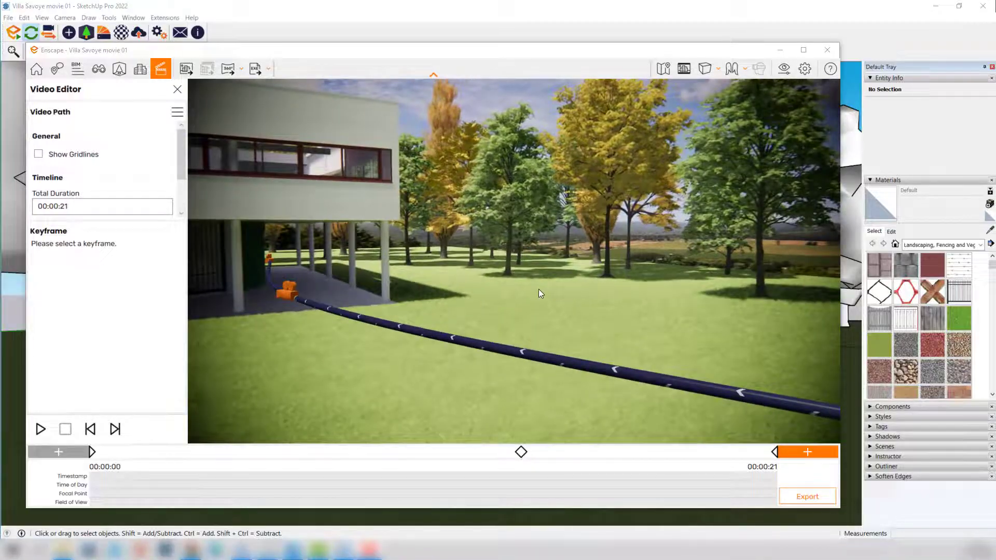
scroll(539, 288, down, 4)
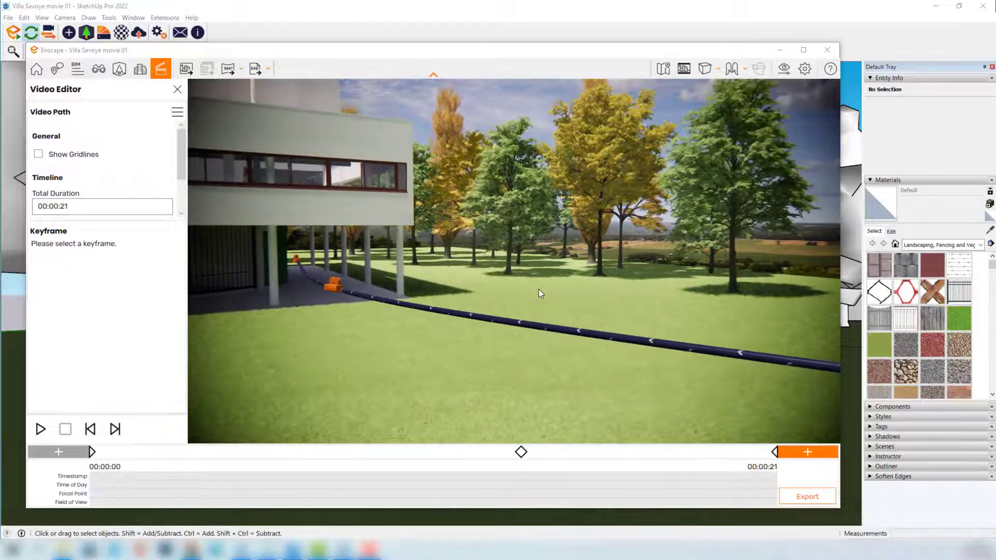
drag(485, 269, 484, 332)
scroll(485, 270, down, 2)
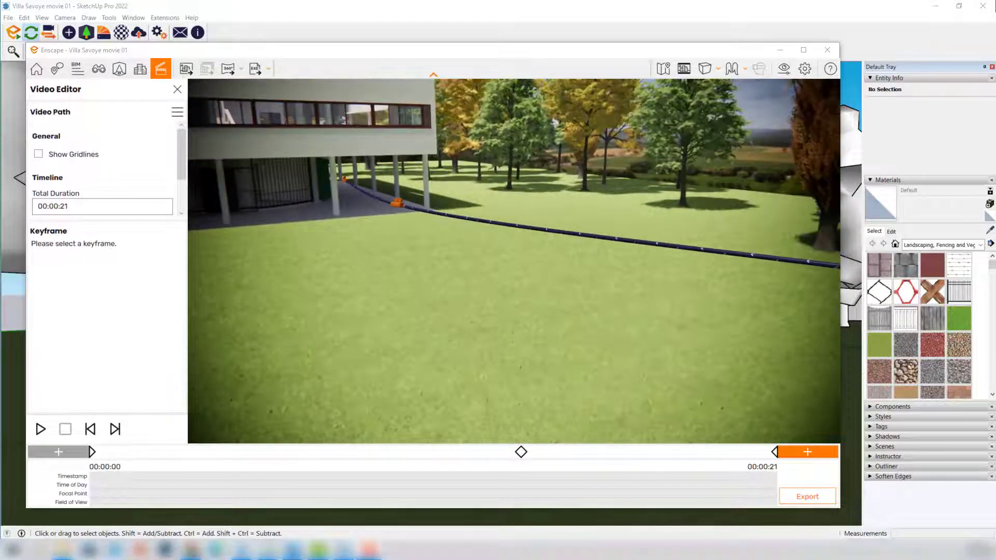
drag(555, 176, 505, 265)
scroll(504, 267, down, 4)
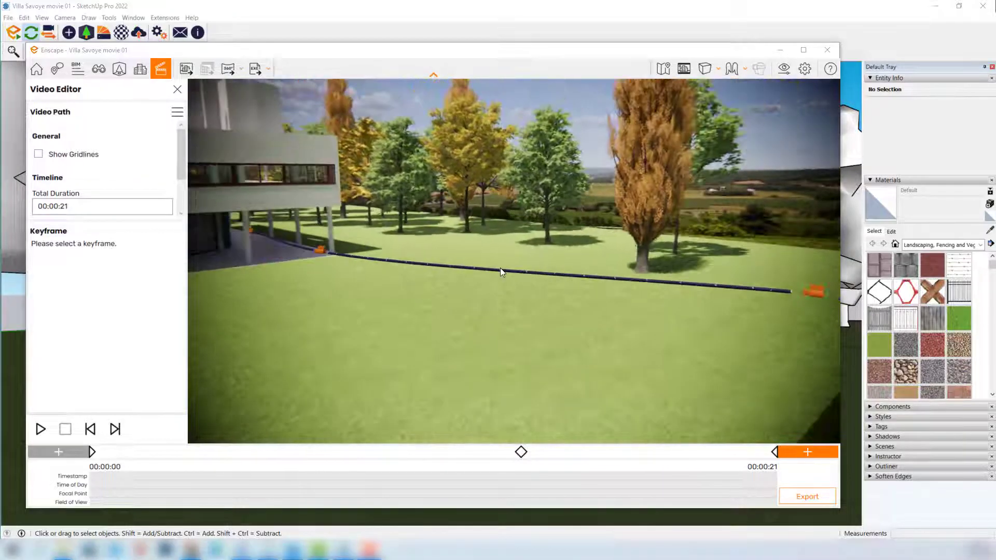
right_drag(504, 268, 603, 292)
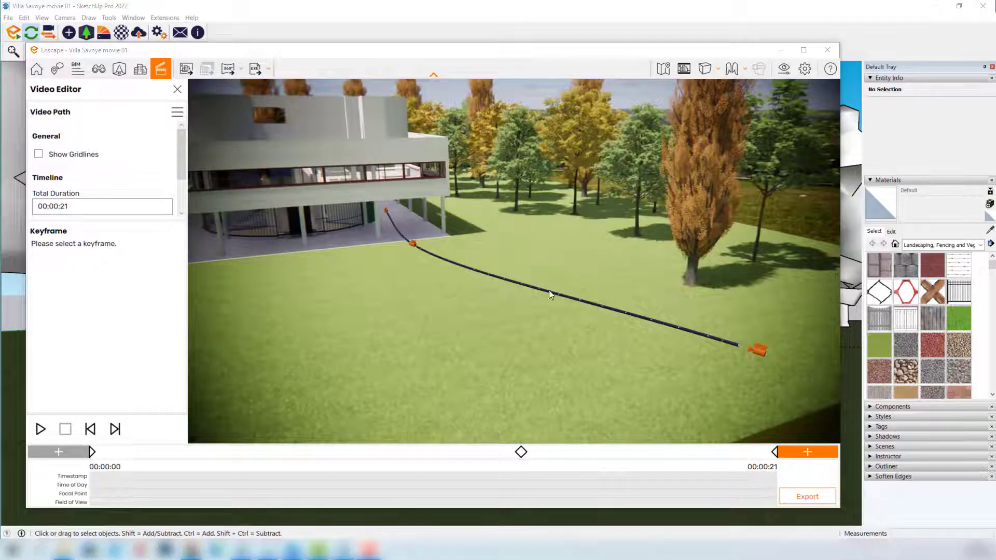
drag(498, 273, 469, 306)
right_drag(469, 306, 647, 337)
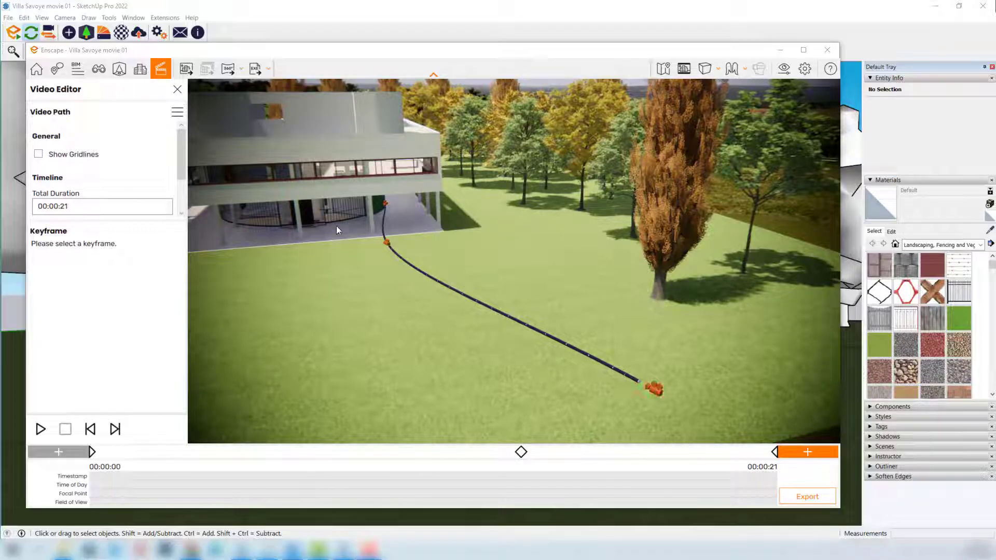
click(654, 389)
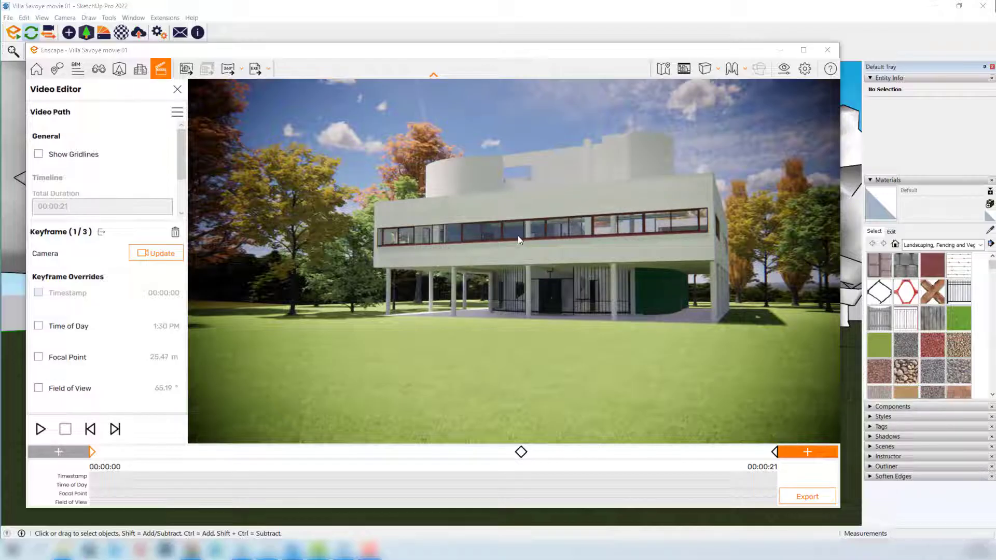
drag(516, 226, 543, 206)
Return to the path overview and insert a keyframe on the lawn stretch between the first and second keyframes.
key(Escape)
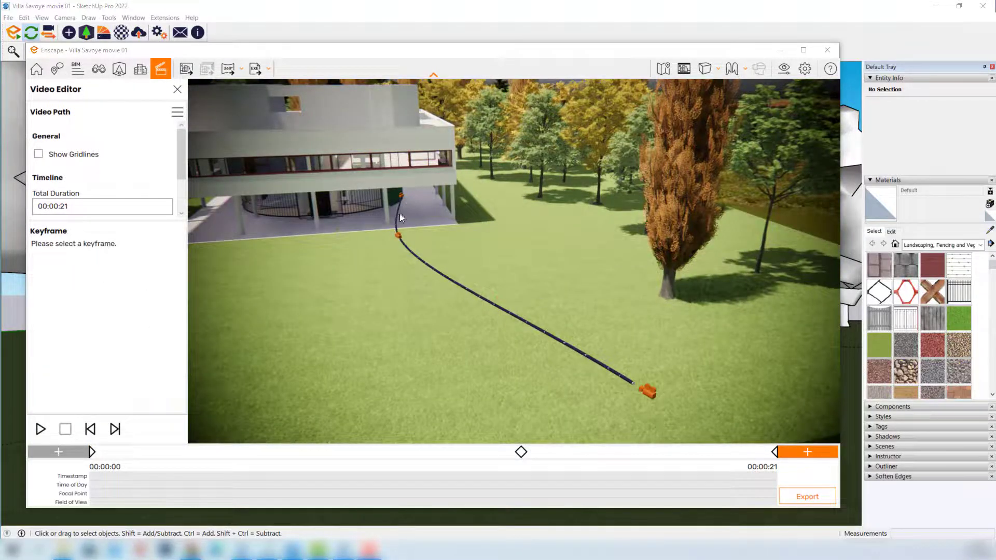
drag(536, 311, 594, 286)
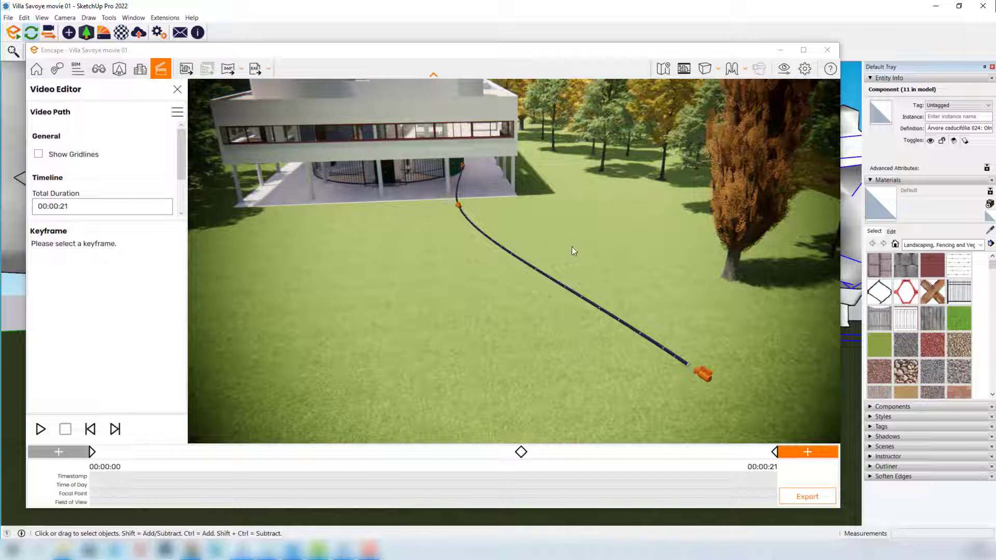
click(553, 279)
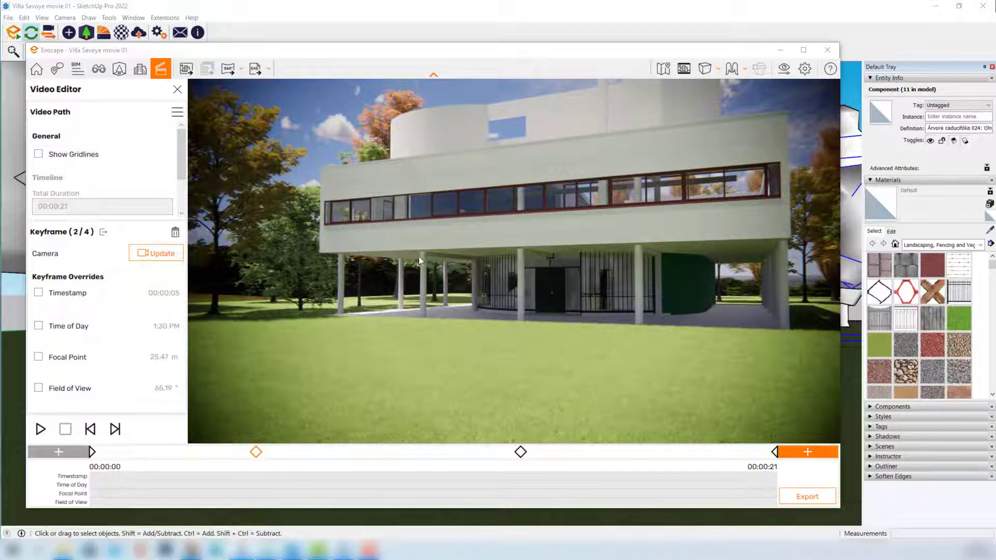
Shift the inserted keyframe's camera sideways across the lawn to face the facade head-on, update the keyframe and return to the path overview.
mouse_move(361, 309)
mouse_down()
mouse_move(381, 309)
mouse_move(350, 287)
mouse_move(356, 328)
mouse_move(320, 336)
mouse_move(348, 327)
mouse_move(358, 310)
mouse_up()
key(a)
key(a)
key(w)
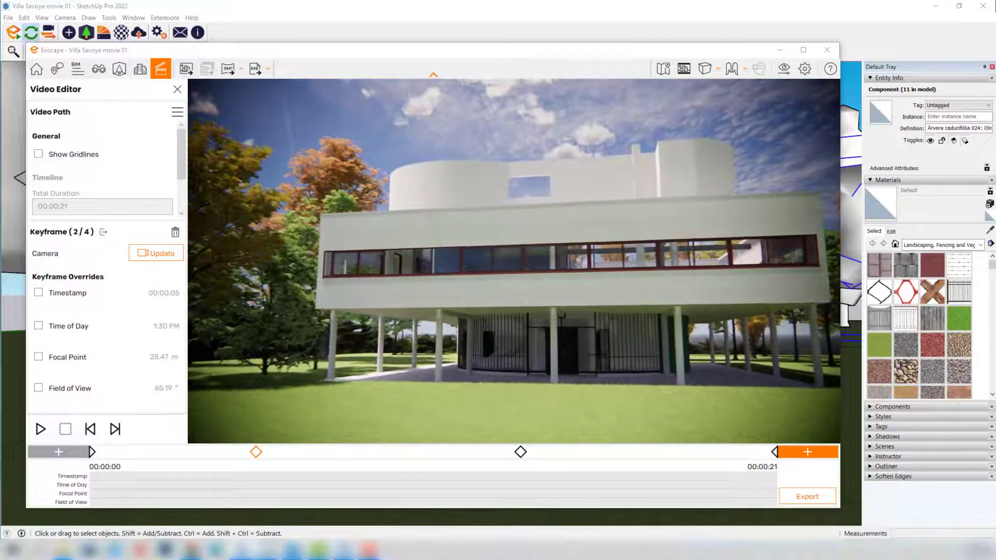
drag(309, 347, 362, 371)
mouse_move(278, 363)
mouse_down()
mouse_move(303, 363)
mouse_move(280, 362)
mouse_up()
key(a)
drag(521, 300, 511, 304)
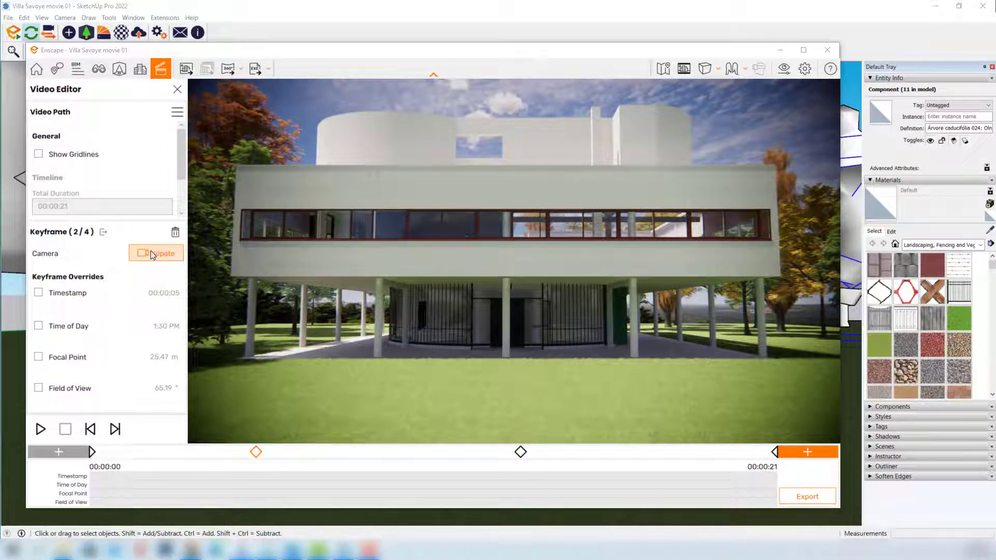
drag(257, 452, 333, 452)
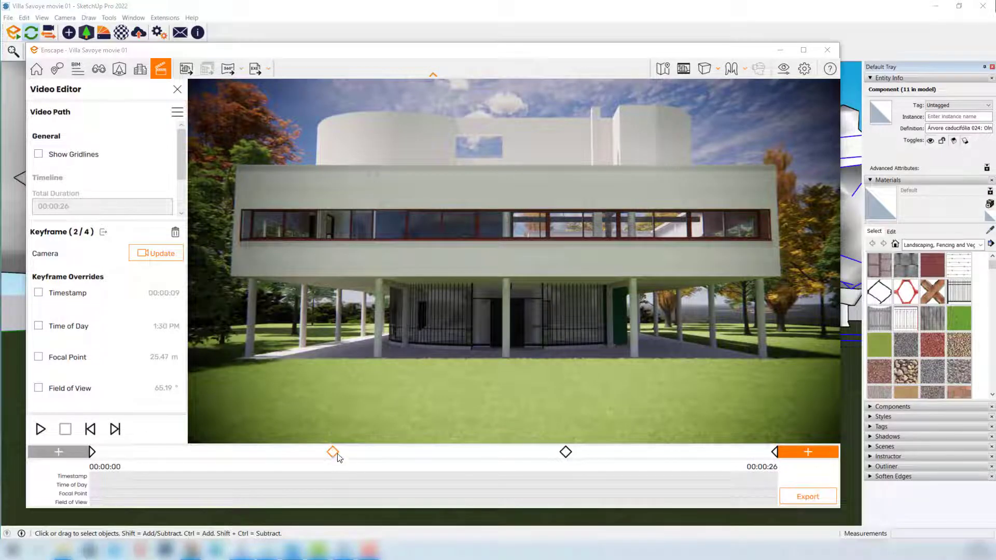
click(157, 252)
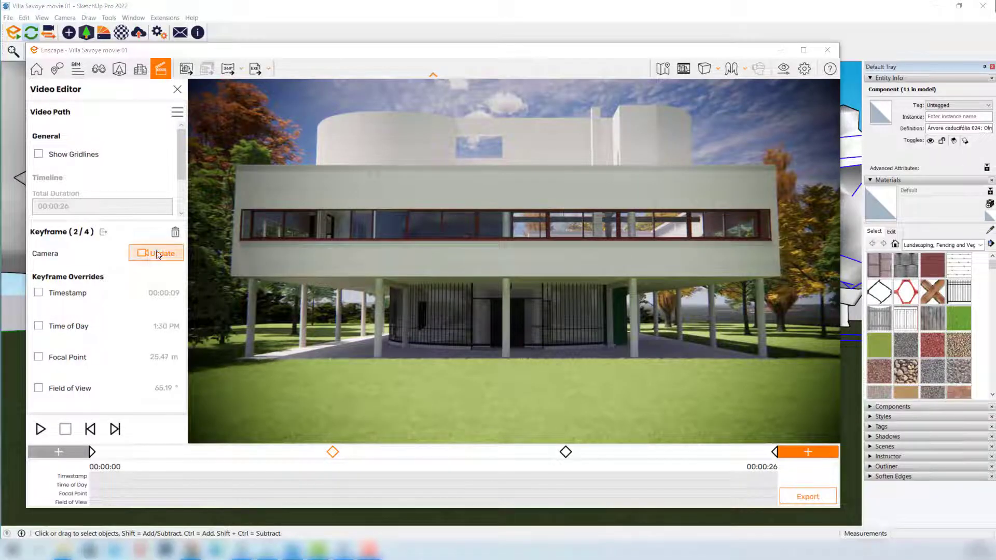
click(103, 234)
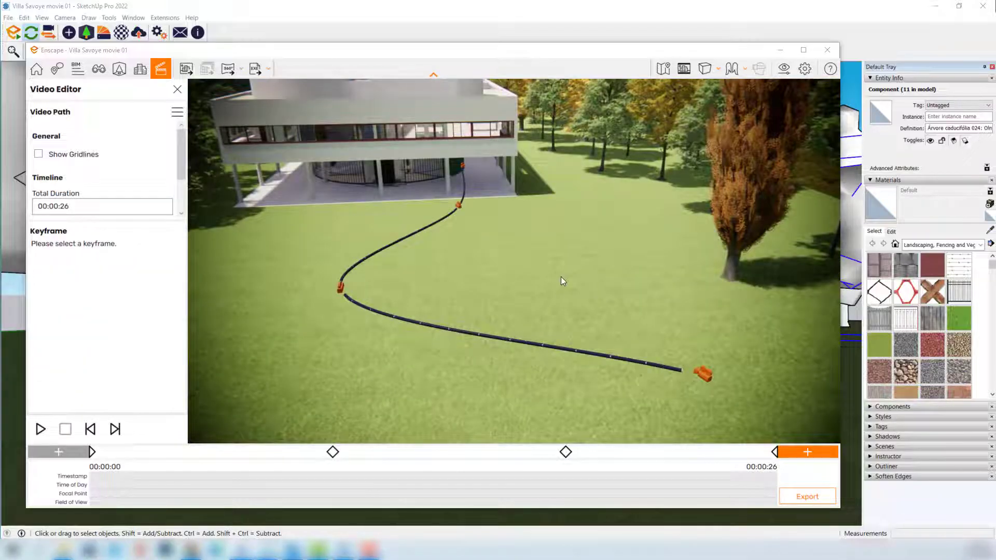
scroll(561, 276, down, 4)
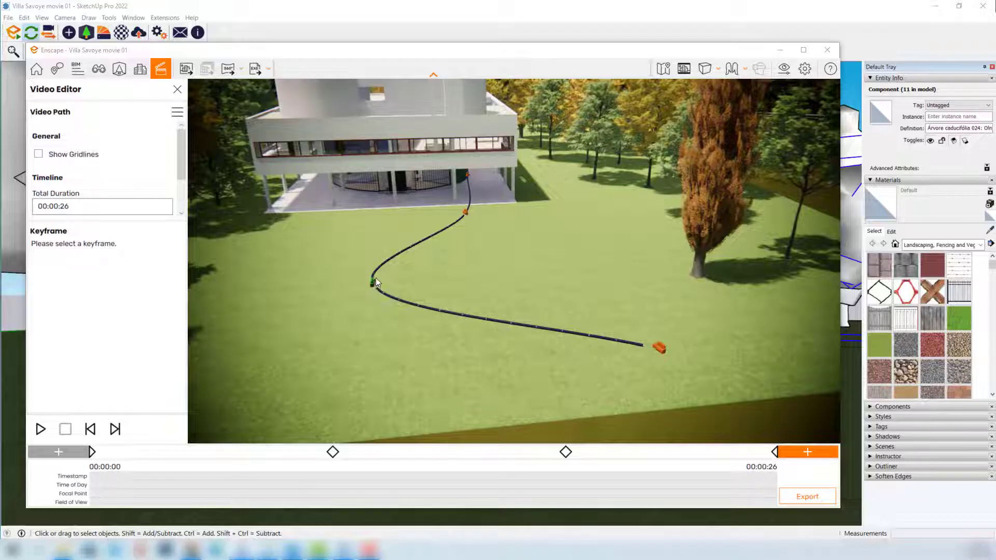
Look over the four-keyframe path on the lawn and preview the whole camera movement up to the ground-floor columns.
drag(376, 281, 368, 296)
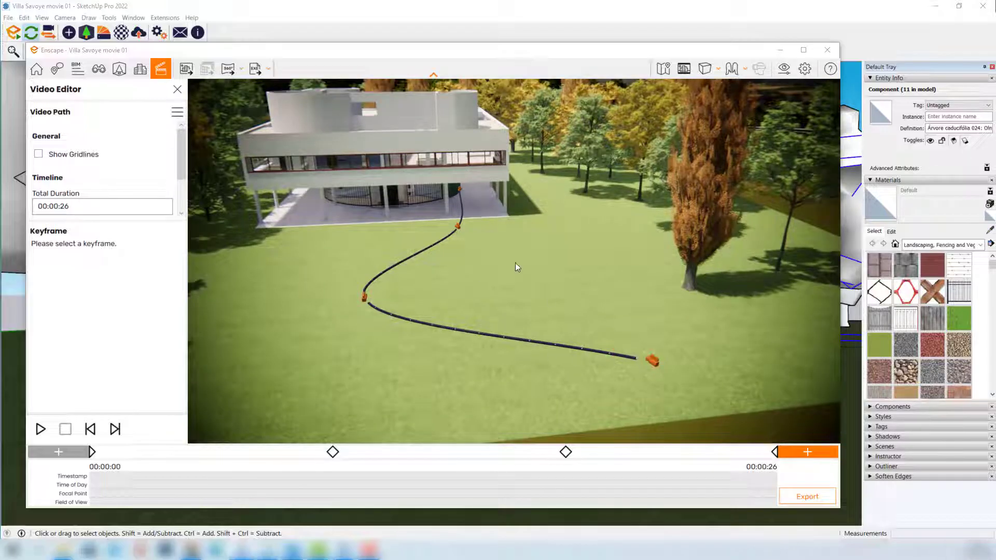
scroll(509, 273, up, 2)
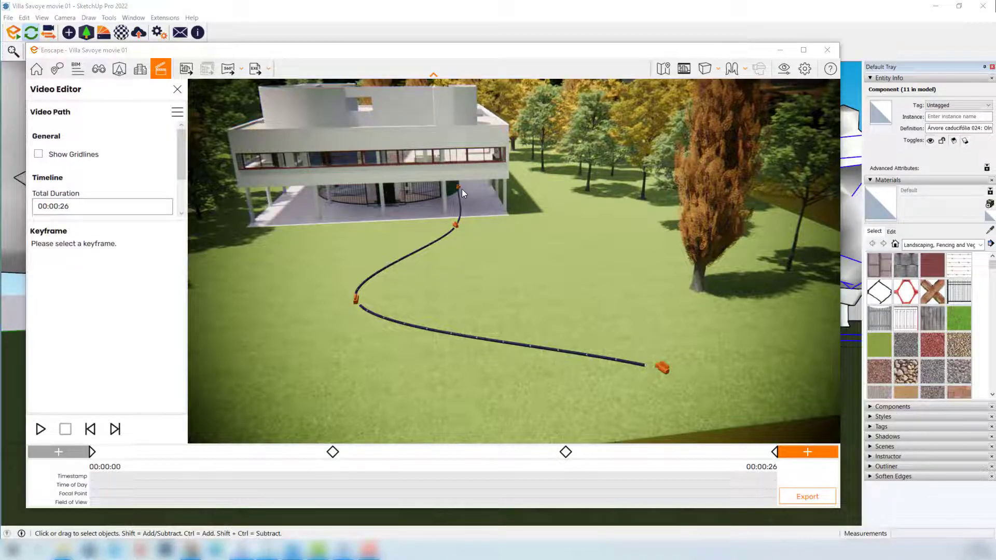
click(40, 428)
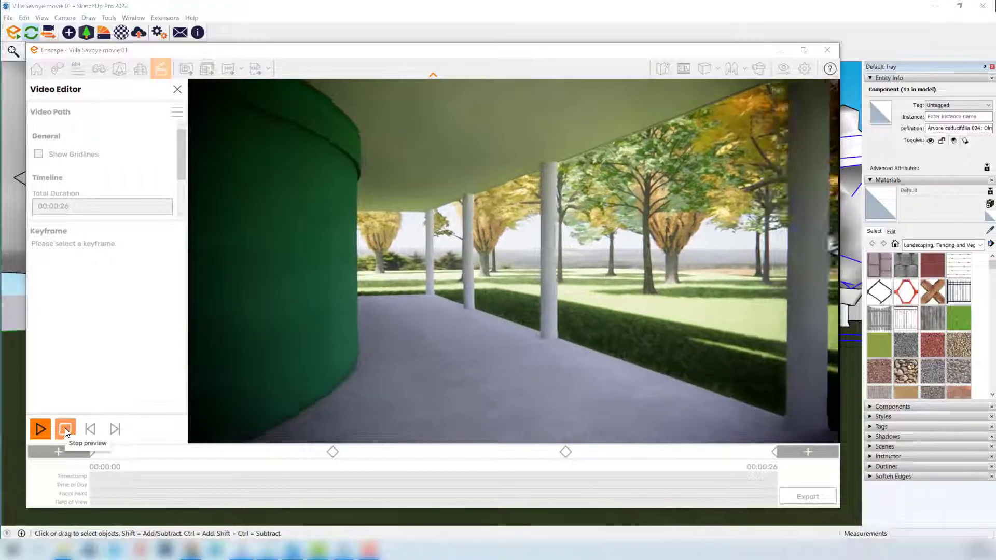
click(65, 429)
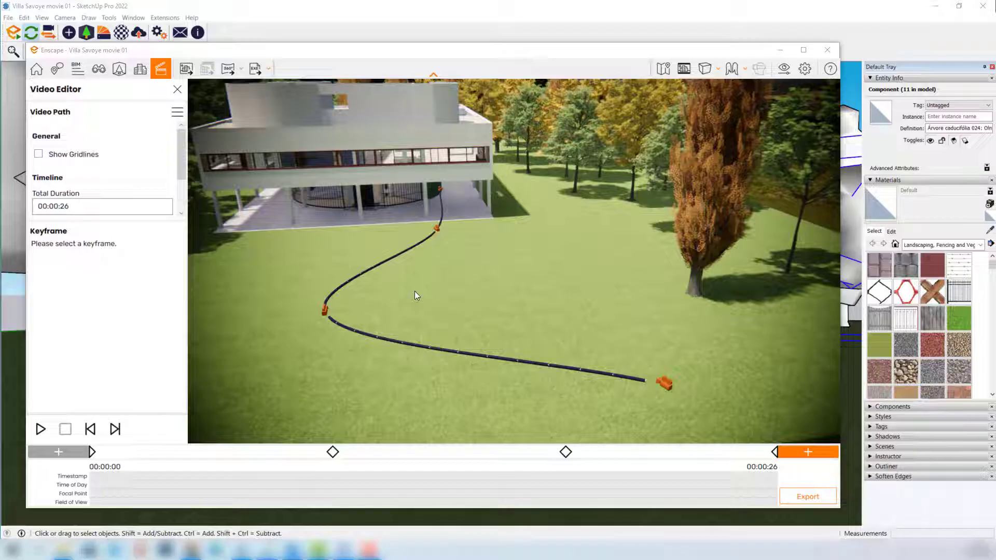
Delete the second keyframe, which faces the facade head-on from the lawn.
click(324, 311)
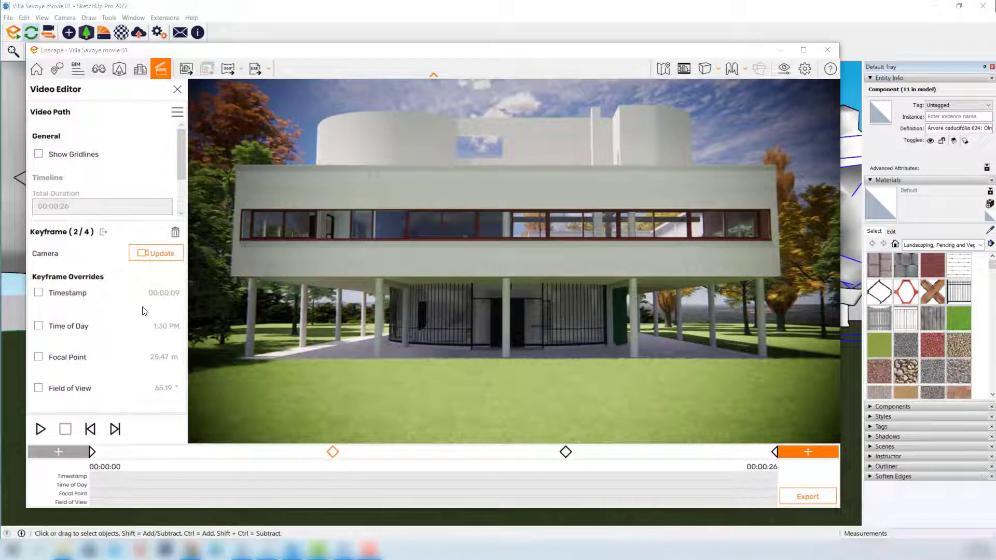
click(175, 234)
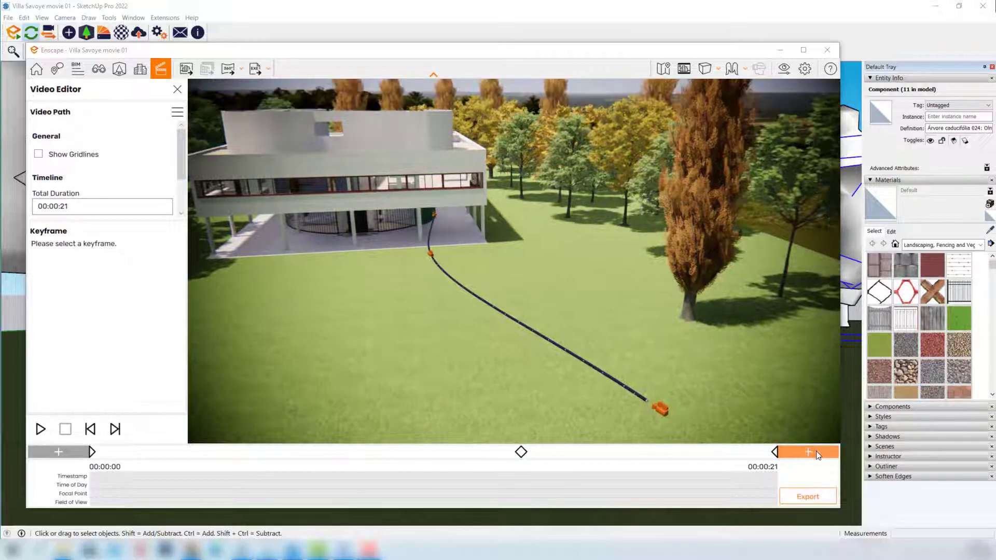
Move the camera to the lawn beside the house's corner and append a keyframe there to the path's end.
scroll(507, 253, up, 5)
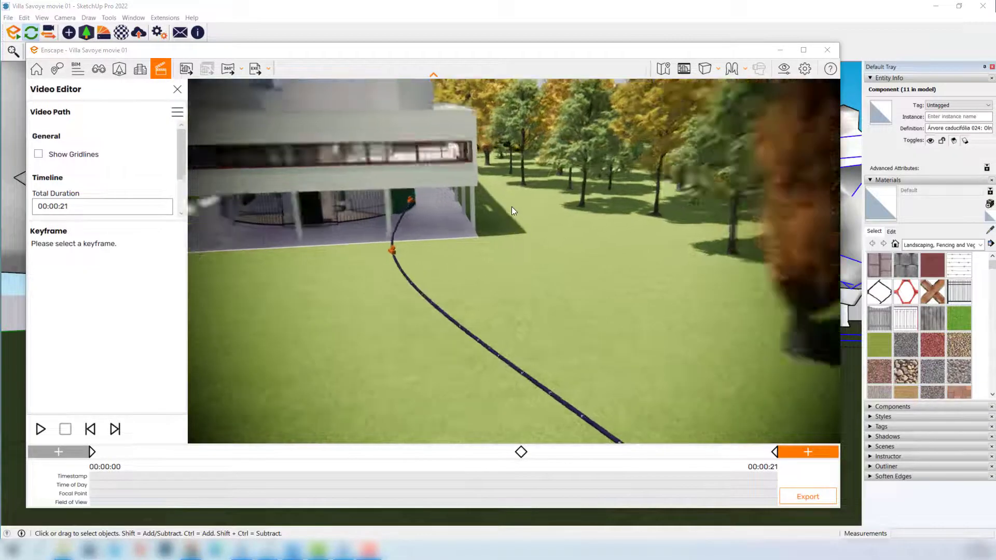
drag(526, 419, 494, 242)
scroll(506, 264, up, 5)
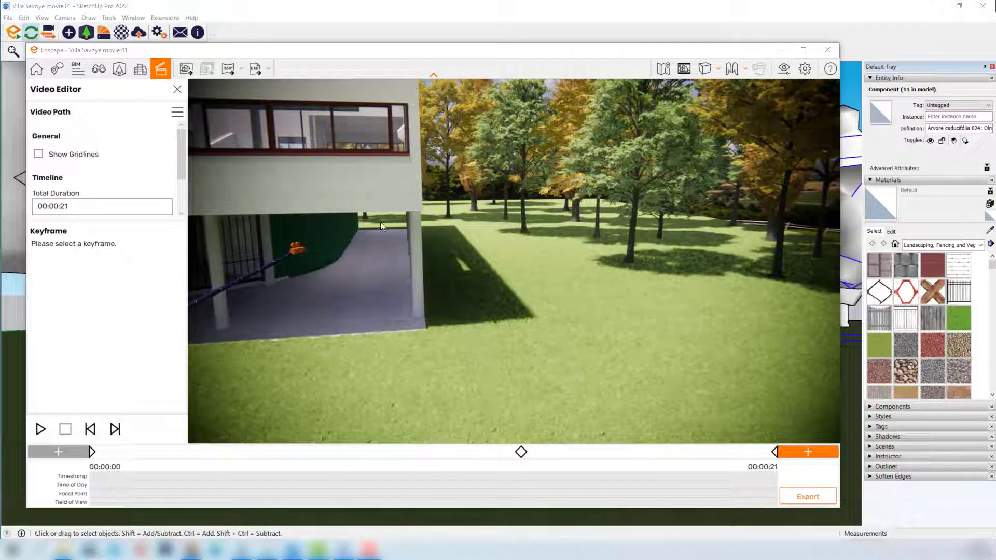
drag(428, 338, 414, 358)
key(w)
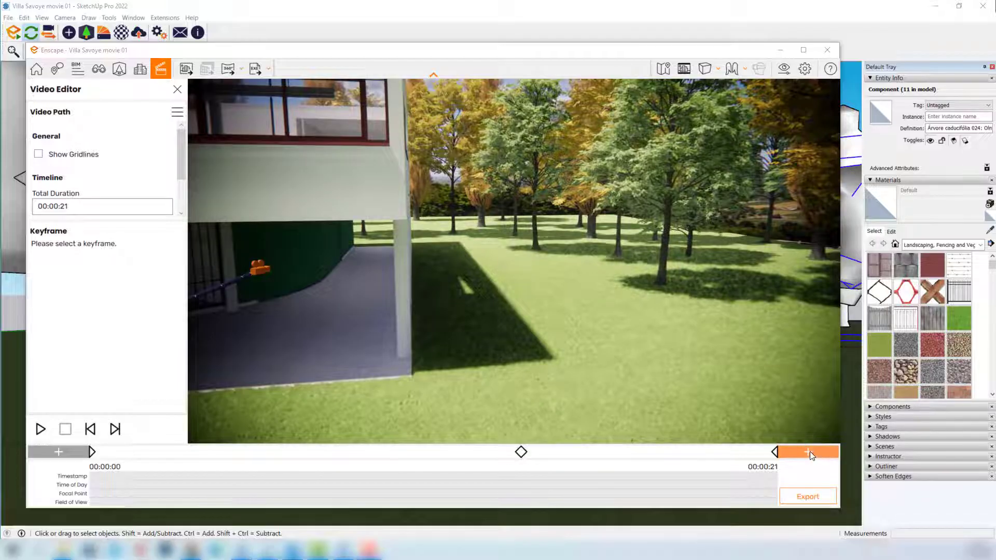
click(810, 453)
Examine the extended path from farther back and delete its last keyframe beside the house's corner.
key(s)
mouse_move(474, 319)
mouse_down()
mouse_move(430, 292)
mouse_move(478, 304)
mouse_up()
middle_drag(479, 304, 502, 318)
drag(483, 318, 446, 302)
middle_drag(446, 302, 498, 317)
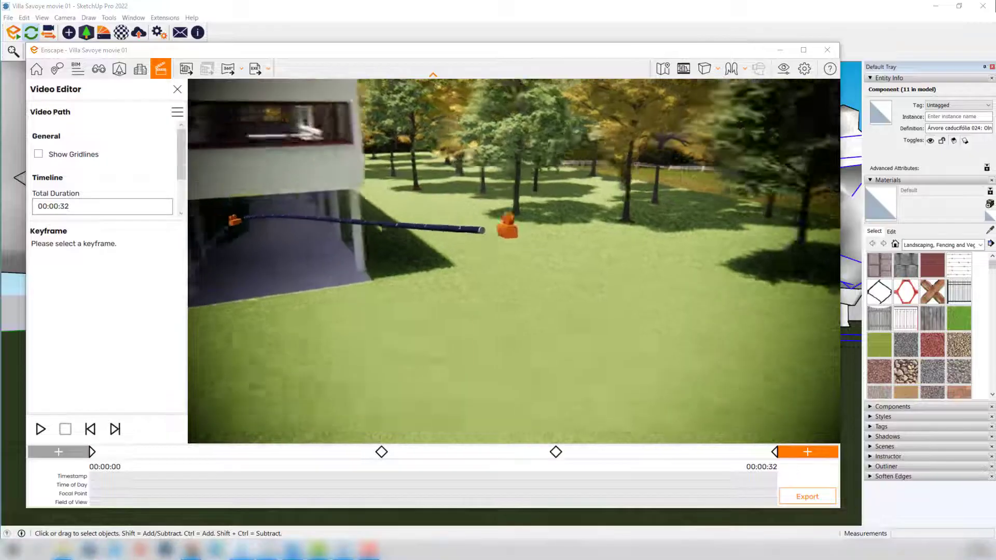
mouse_move(446, 259)
middle_down()
mouse_move(485, 278)
mouse_move(473, 286)
middle_up()
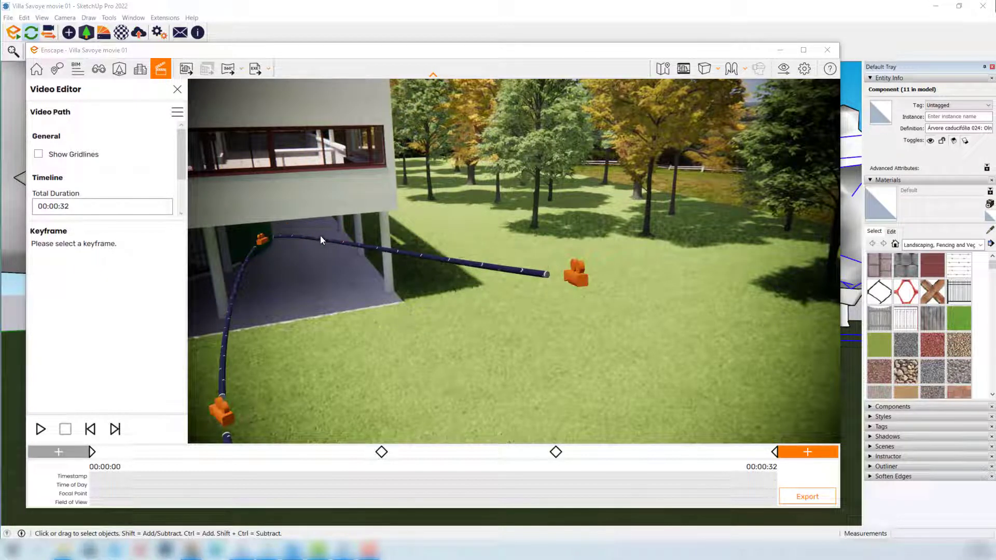
click(579, 282)
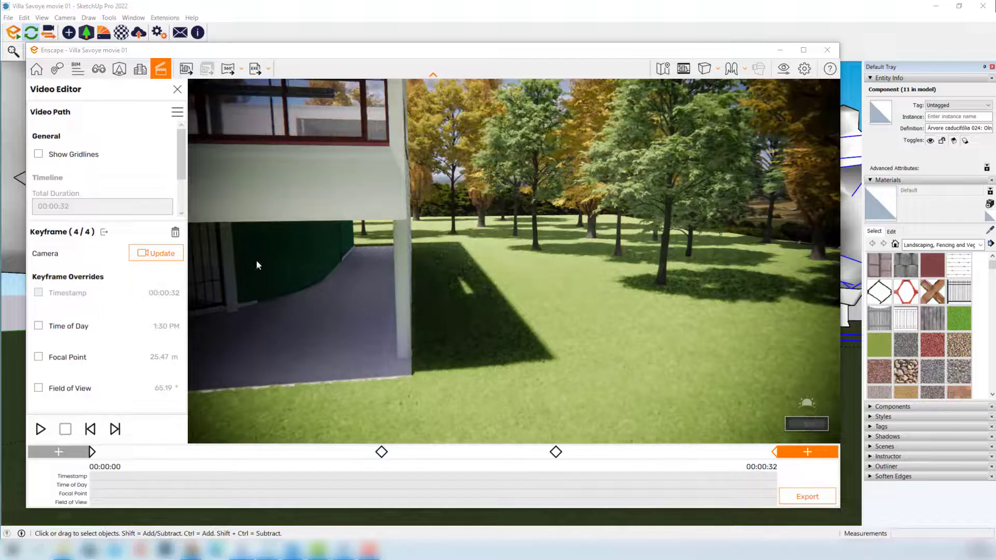
click(176, 235)
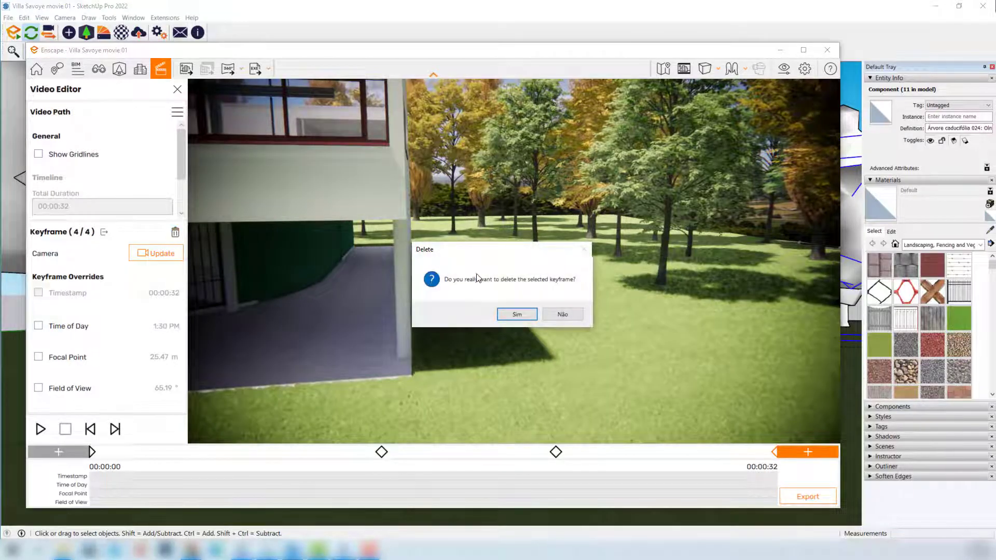
click(522, 315)
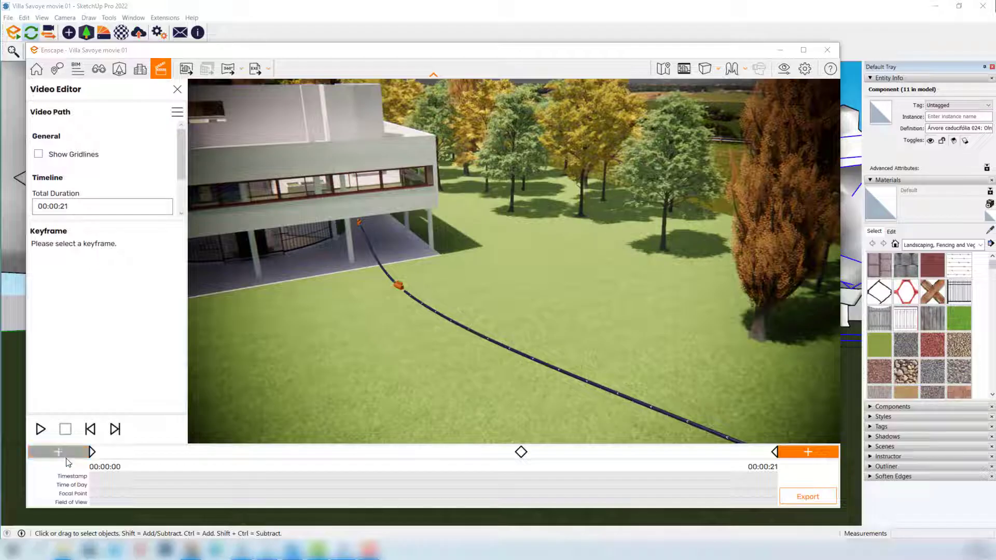
Move the camera low over the front lawn, facing the house at an angle, and add a keyframe at the path's beginning.
drag(514, 384, 511, 345)
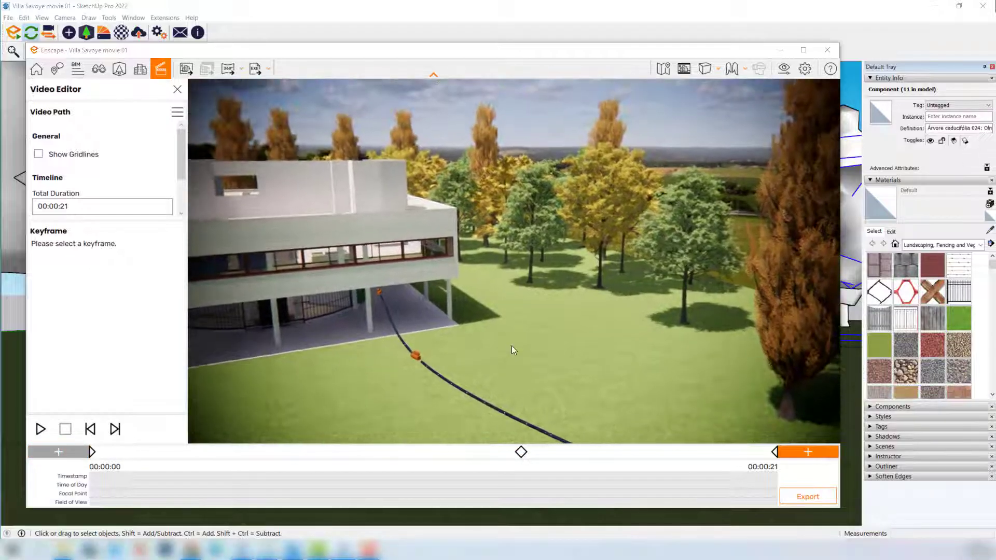
scroll(511, 346, down, 3)
mouse_move(503, 381)
mouse_down()
mouse_move(508, 354)
mouse_move(506, 382)
mouse_up()
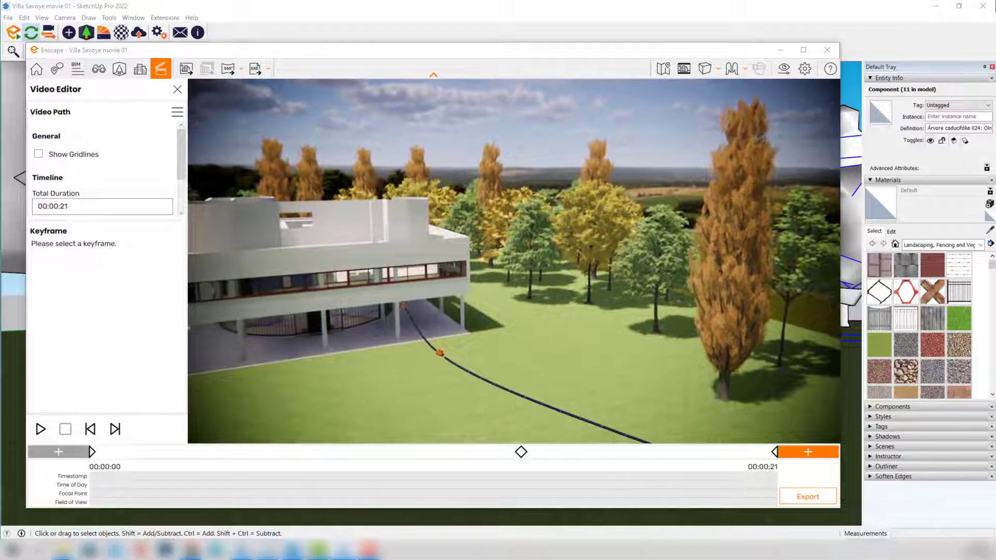
mouse_move(505, 382)
middle_down()
mouse_move(486, 324)
mouse_move(484, 388)
mouse_move(521, 389)
middle_up()
scroll(369, 369, up, 4)
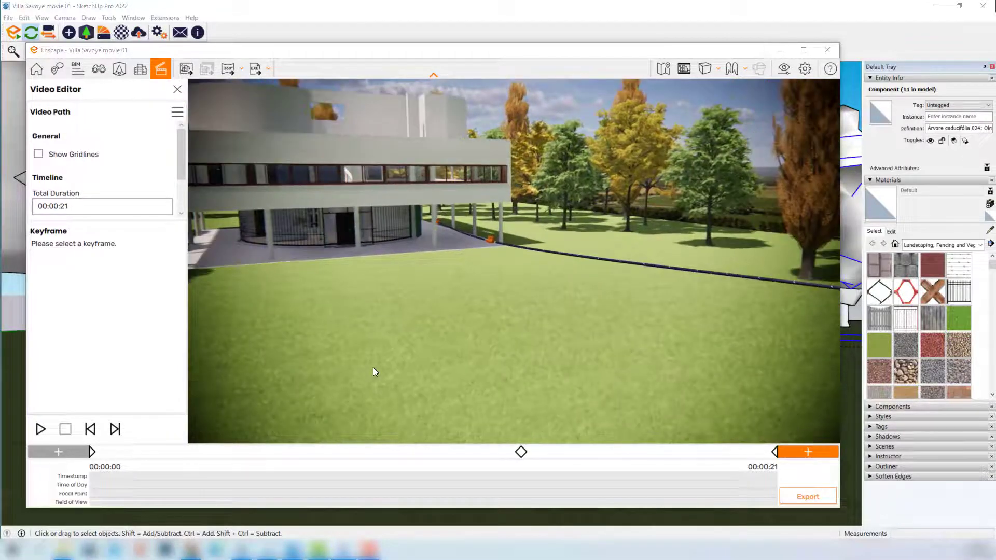
drag(418, 354, 431, 343)
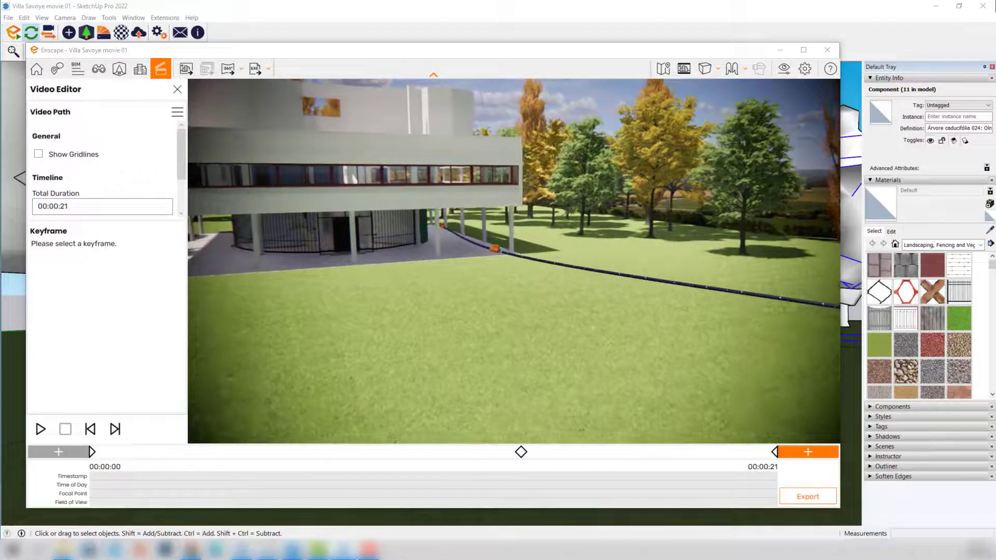
click(65, 456)
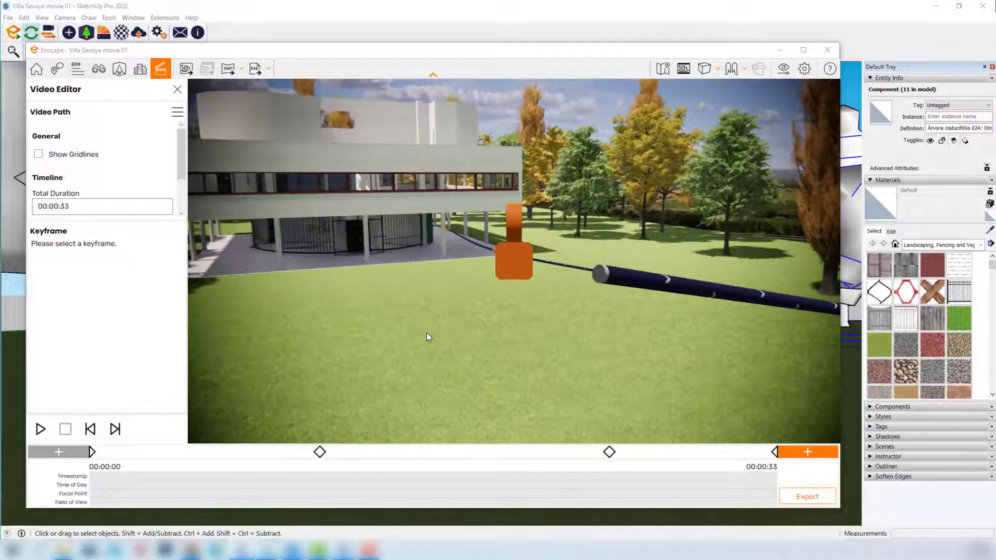
Examine the extended path from farther back and preview the camera movement from its new first keyframe.
scroll(426, 332, down, 3)
middle_drag(597, 320, 331, 316)
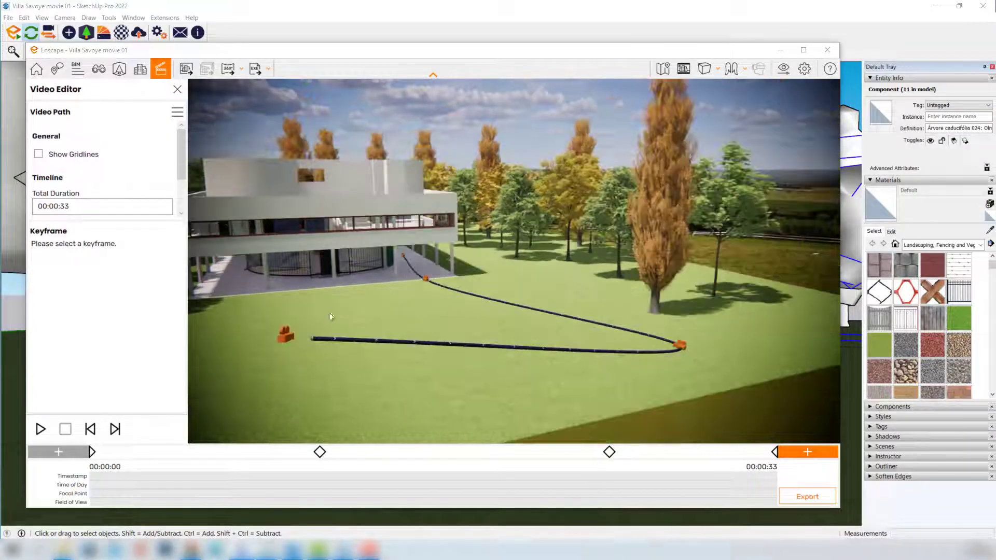
click(286, 337)
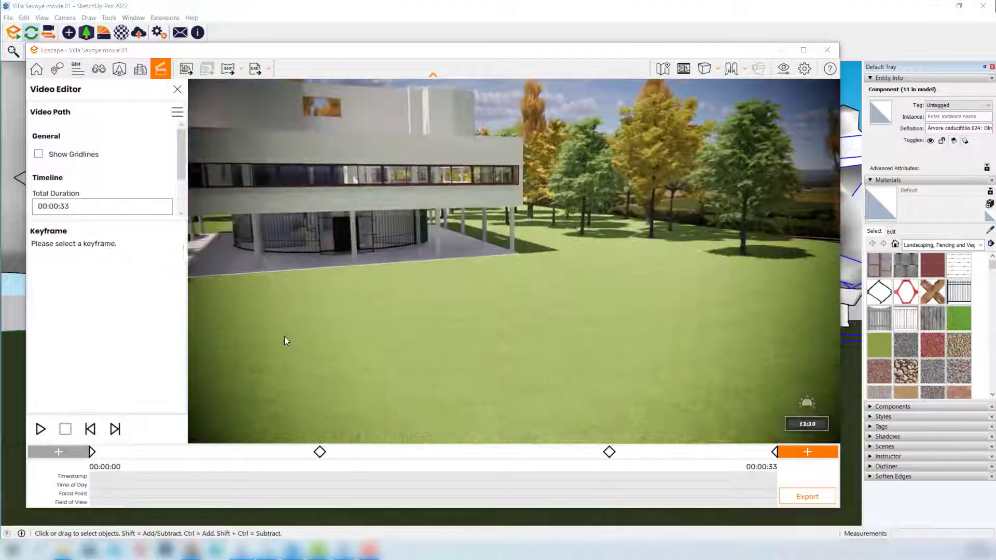
click(40, 429)
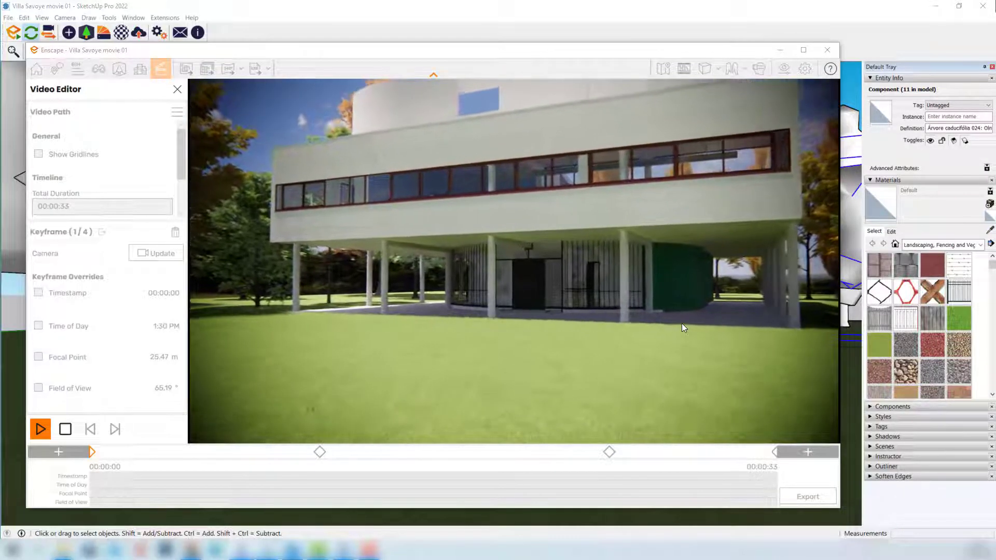
click(64, 429)
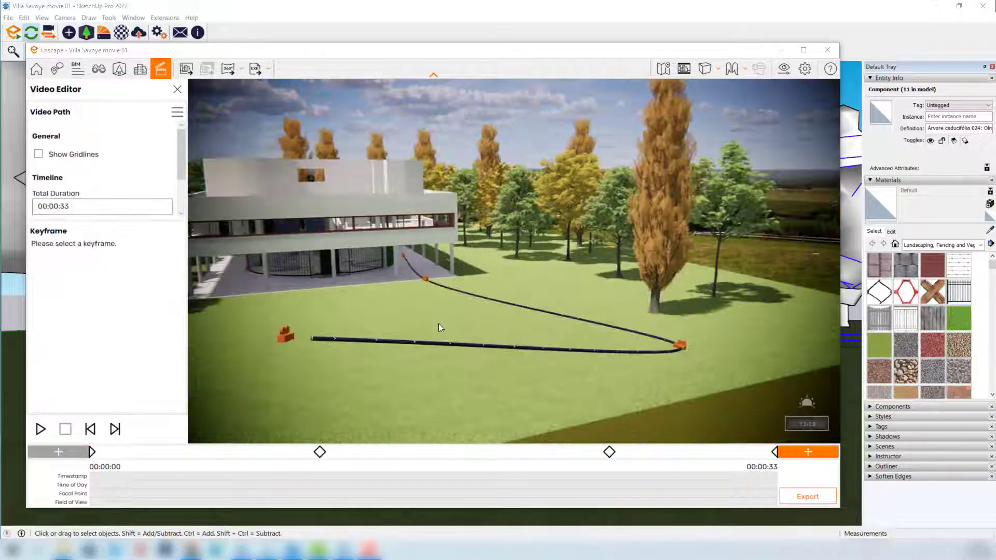
Delete the first keyframe on the front lawn and look at the remaining path across the lawn.
click(286, 337)
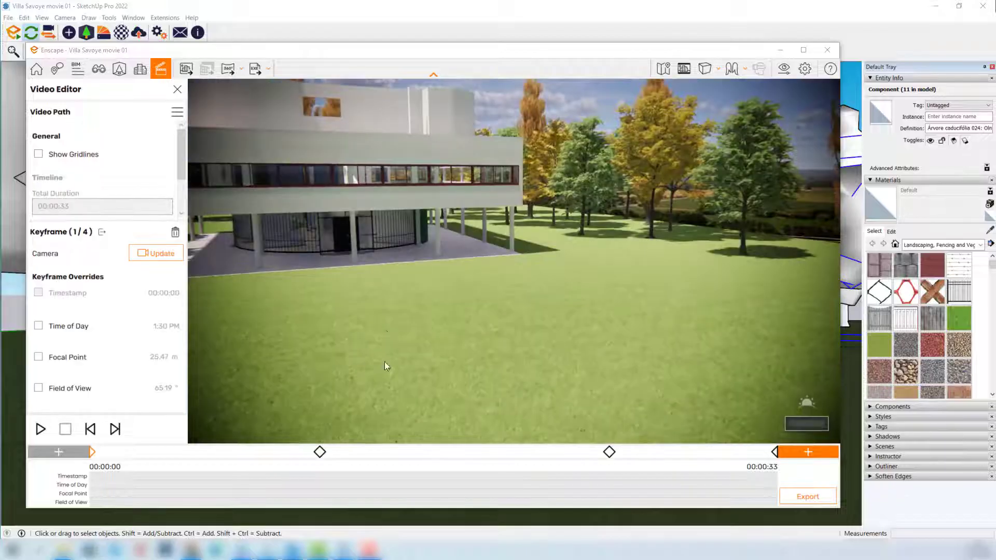
click(176, 234)
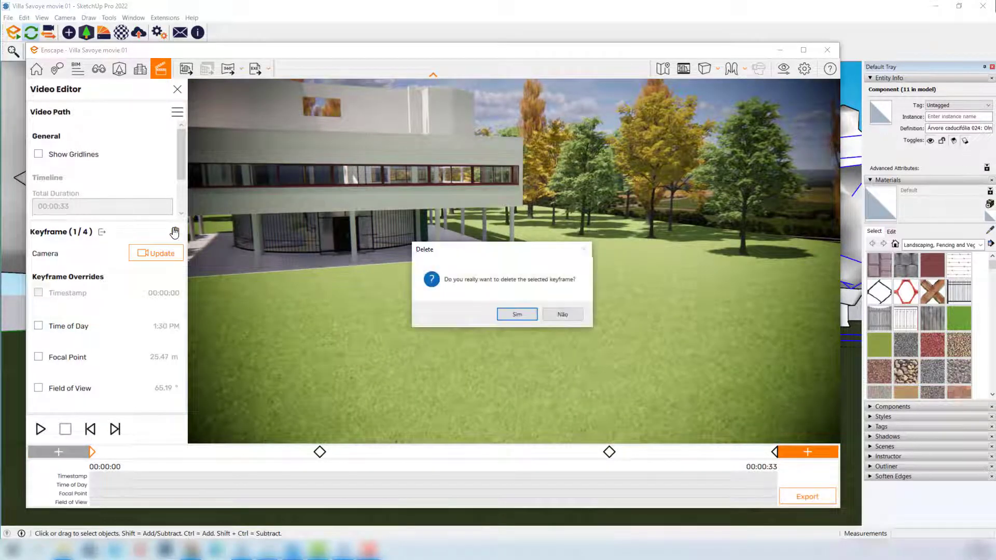
click(517, 316)
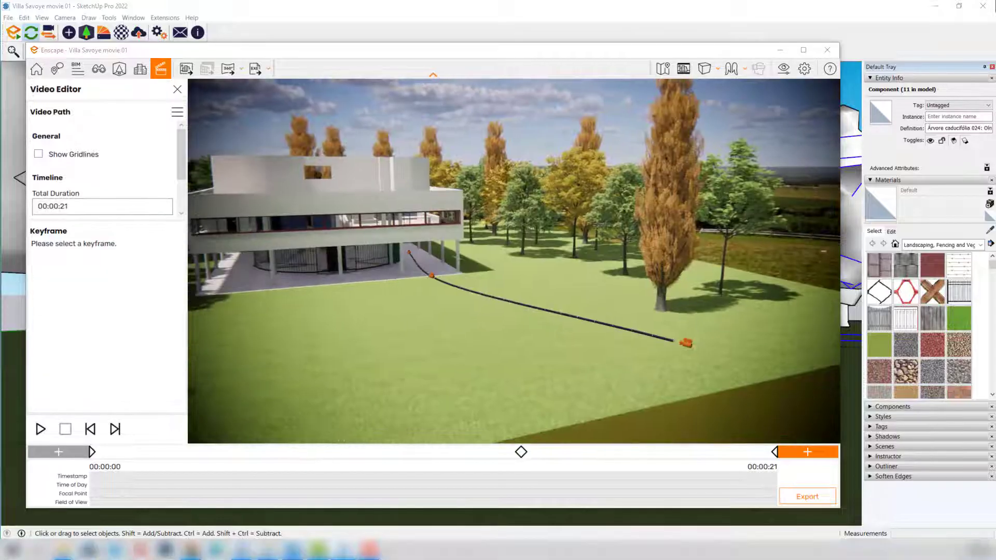
drag(566, 319, 587, 309)
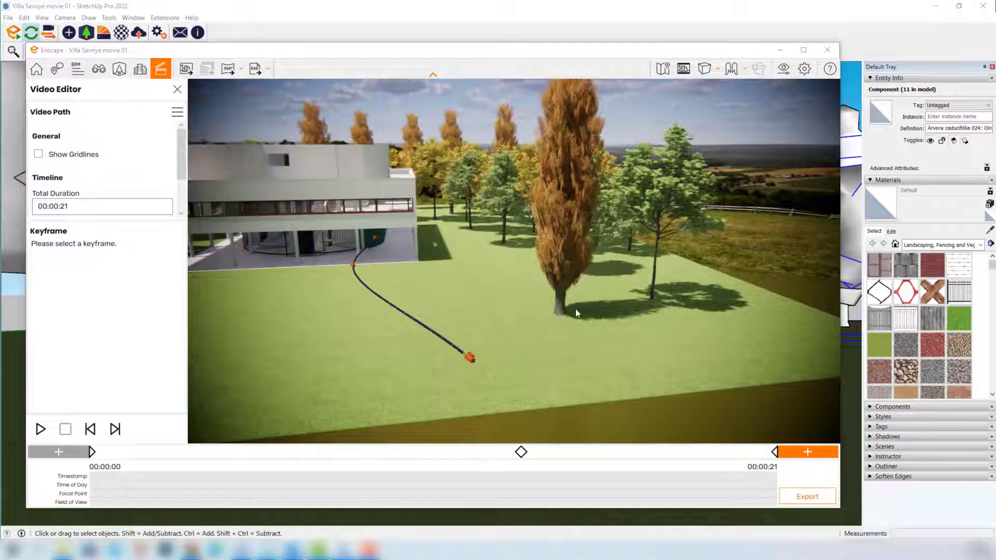
key(a)
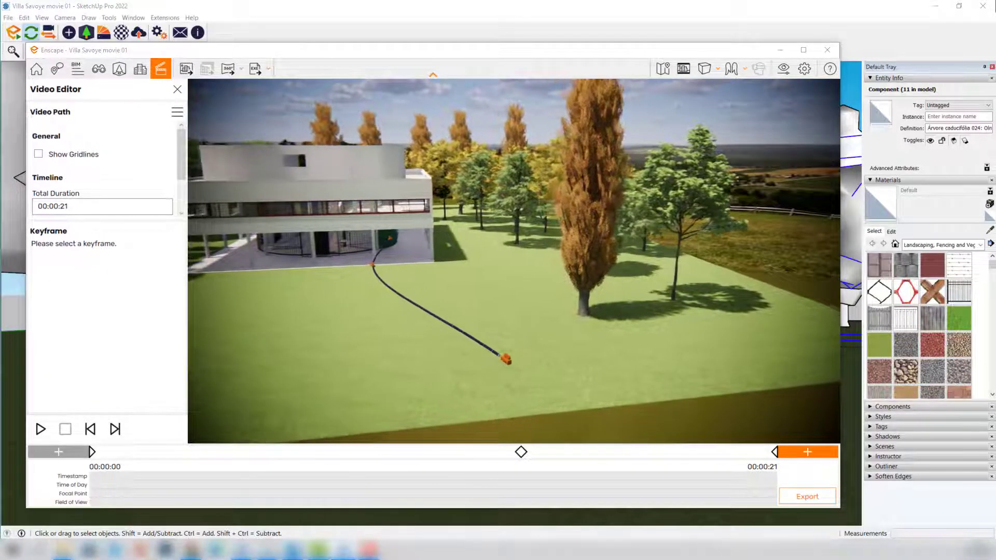